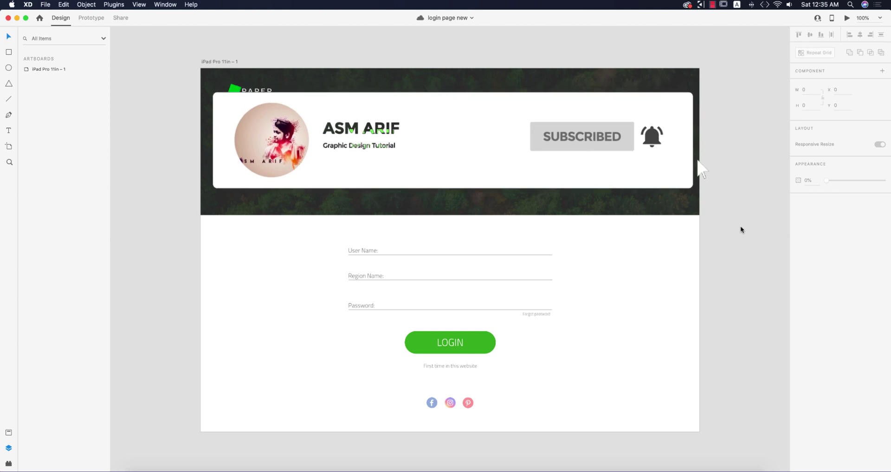
Step: Add an iPad Pro 10.5in artboard from the Home presets beside the login page
{"action": "scroll", "coordinate": [395, 249], "scroll_direction": "down", "scroll_amount": 1}
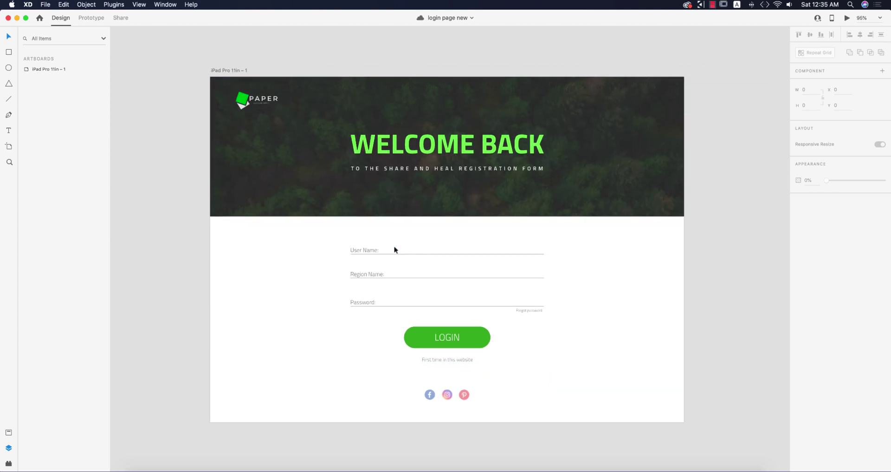
{"action": "scroll", "coordinate": [395, 249], "scroll_direction": "down", "scroll_amount": 3}
{"action": "left_click_drag", "start_coordinate": [521, 231], "coordinate": [416, 218]}
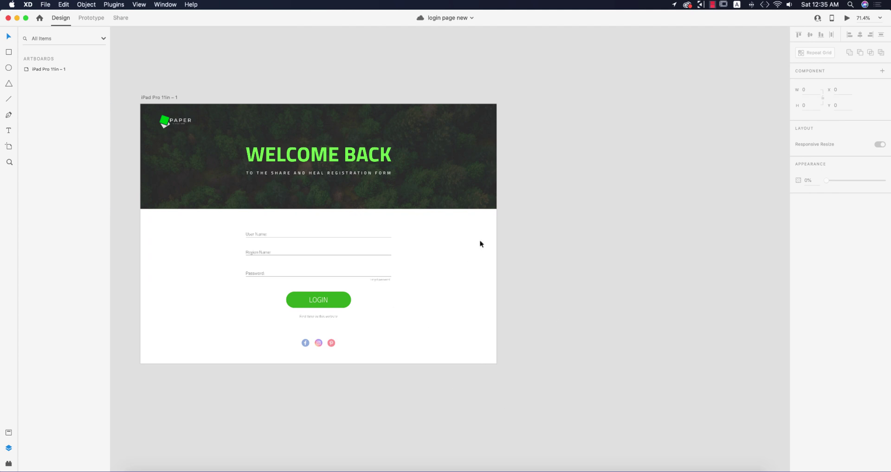
{"action": "scroll", "coordinate": [423, 273], "scroll_direction": "down", "scroll_amount": 1}
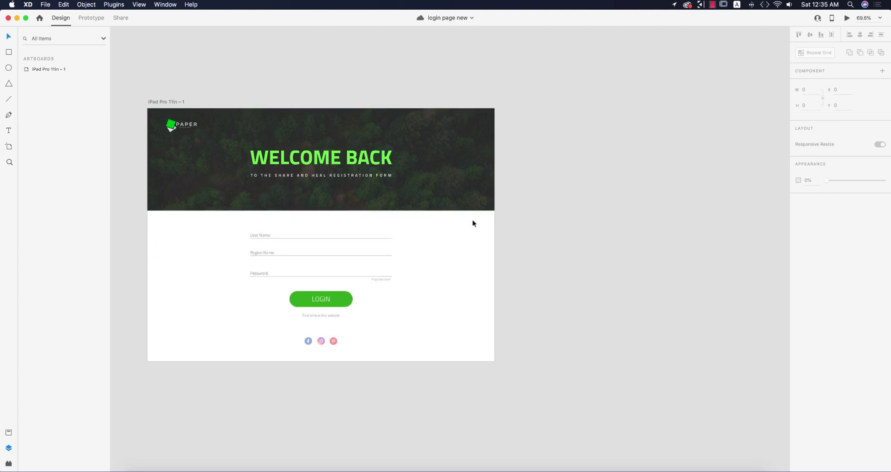
{"action": "left_click", "coordinate": [8, 150]}
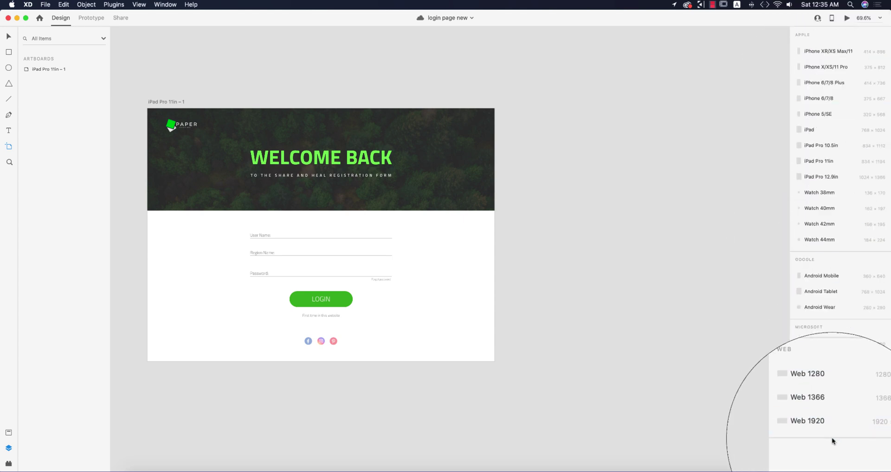
{"action": "left_click", "coordinate": [40, 17]}
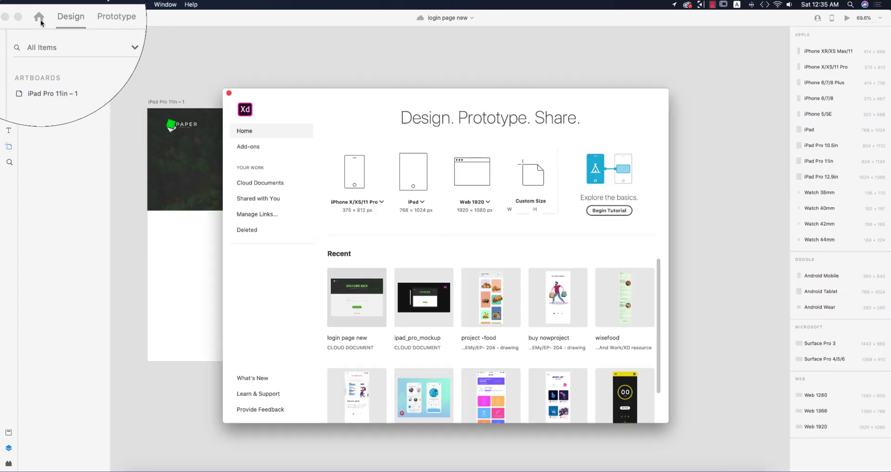
{"action": "left_click", "coordinate": [485, 201]}
{"action": "left_click", "coordinate": [422, 199]}
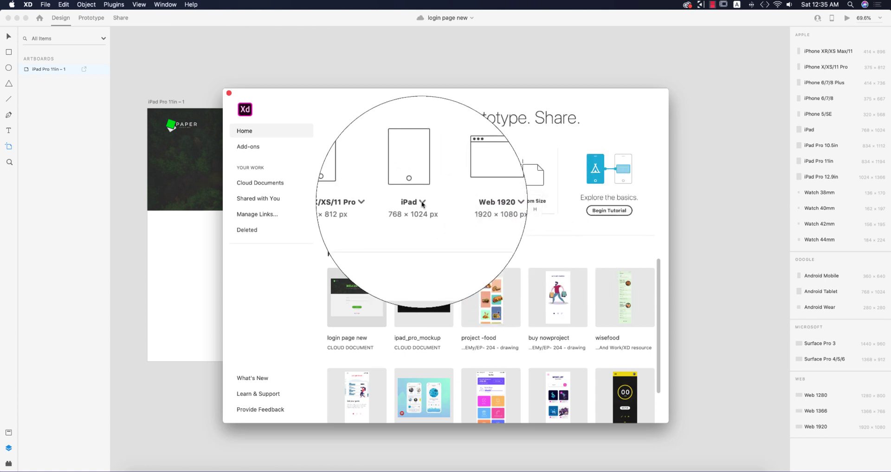
{"action": "left_click", "coordinate": [423, 200]}
{"action": "left_click", "coordinate": [473, 229]}
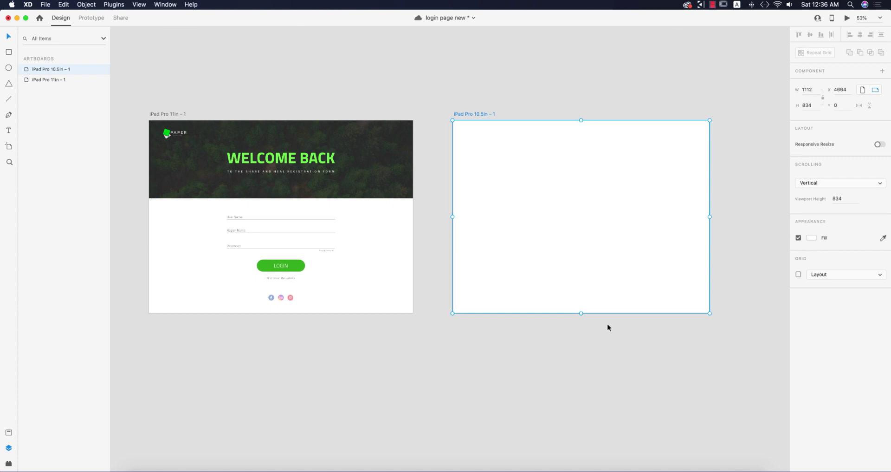
Step: Draw a 1112×326 header rectangle across the top of the new artboard
{"action": "left_click", "coordinate": [508, 191]}
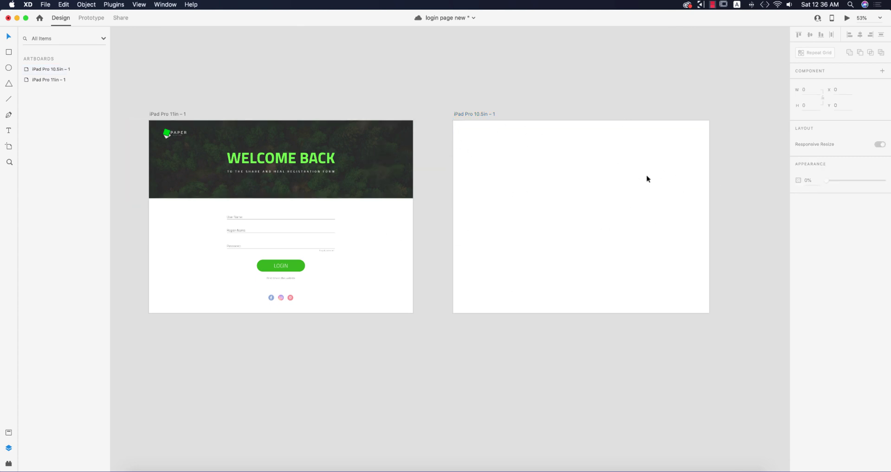
{"action": "left_click", "coordinate": [8, 52]}
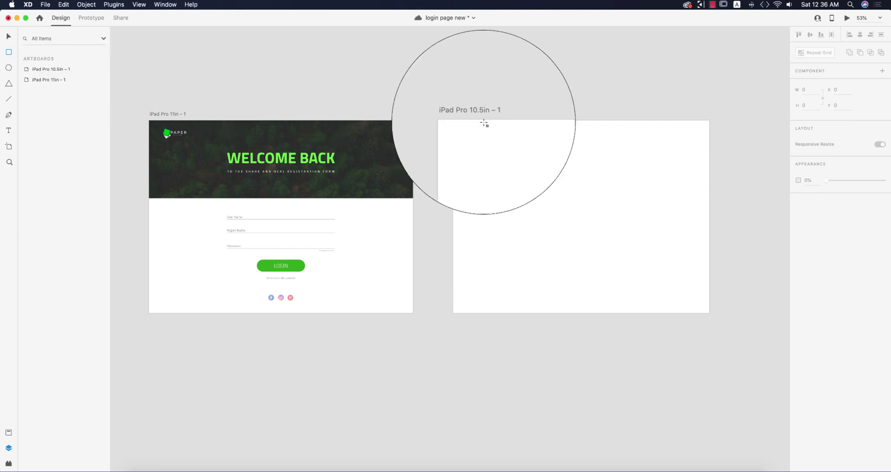
{"action": "left_click_drag", "start_coordinate": [453, 121], "coordinate": [709, 196]}
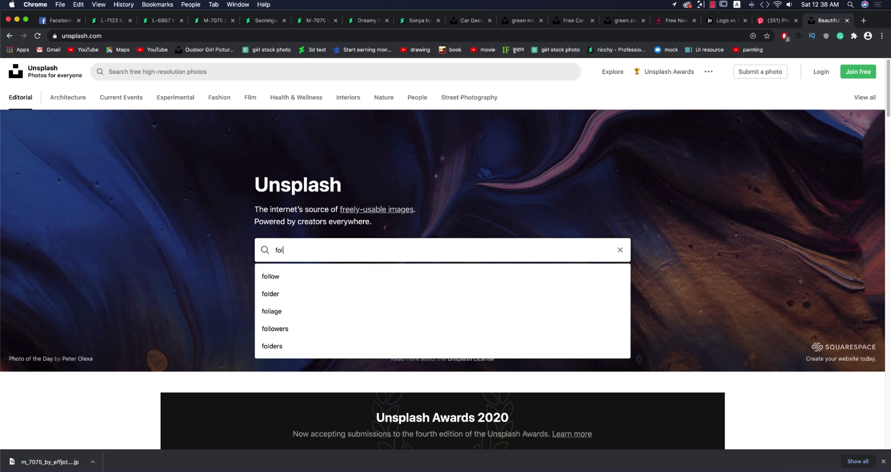
Step: Search Unsplash for 'forest', scroll through the photo results, then return to Adobe XD
{"action": "type", "text": "est"}
{"action": "key", "text": "Return"}
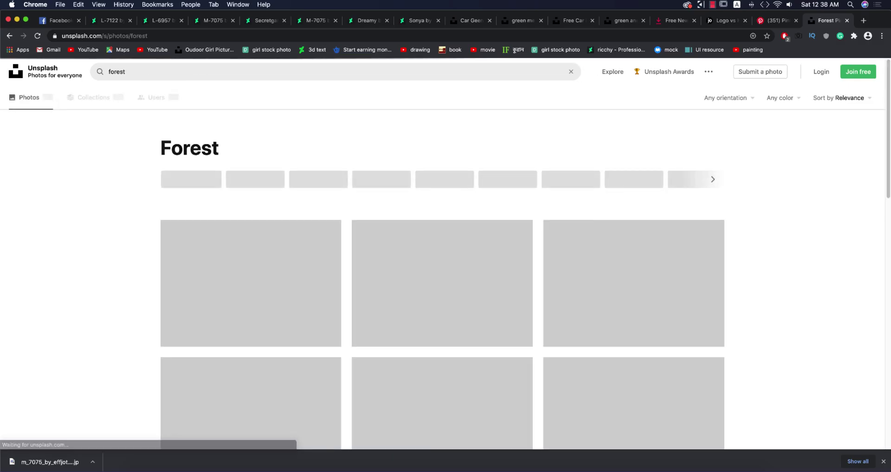
{"action": "scroll", "coordinate": [438, 260], "scroll_direction": "down", "scroll_amount": 3}
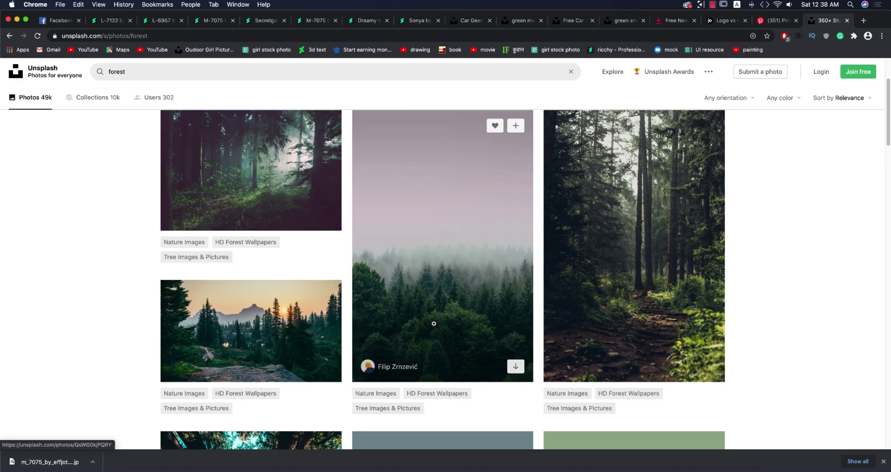
{"action": "scroll", "coordinate": [378, 285], "scroll_direction": "down", "scroll_amount": 12}
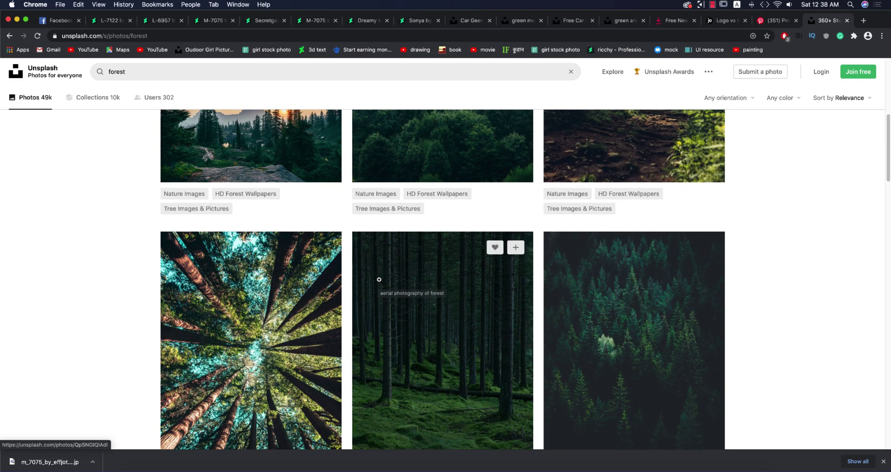
{"action": "scroll", "coordinate": [733, 303], "scroll_direction": "down", "scroll_amount": 10}
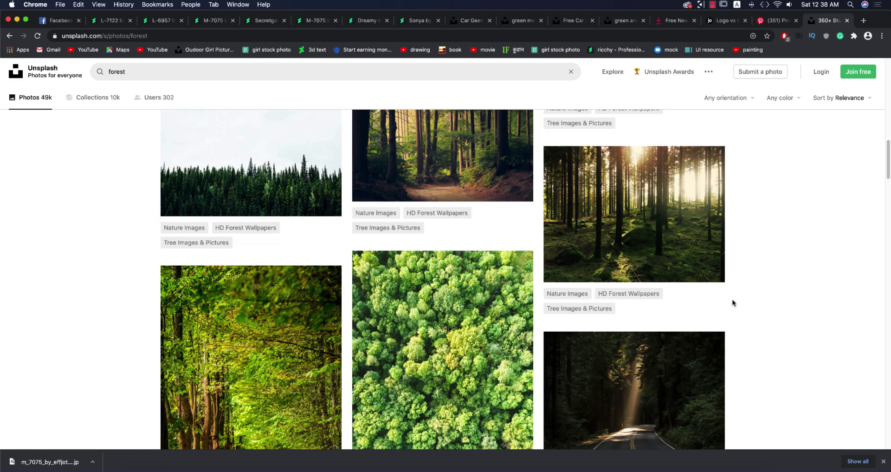
{"action": "mouse_move", "coordinate": [514, 298]}
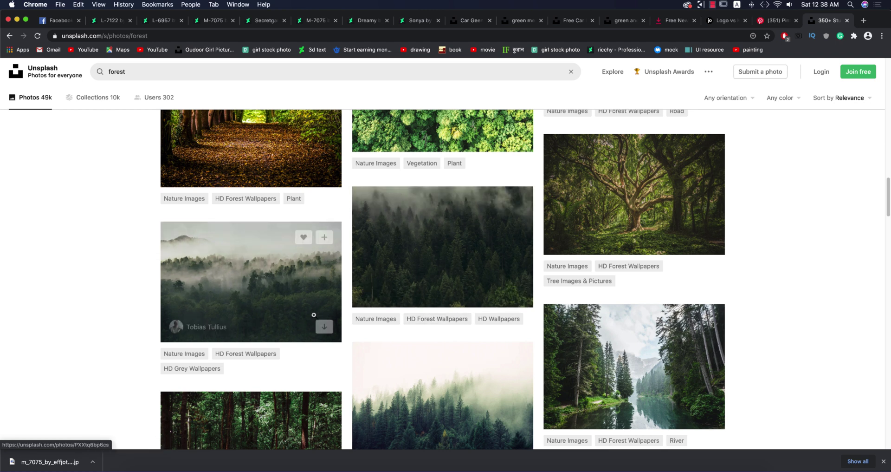
{"action": "key", "text": "super+Tab"}
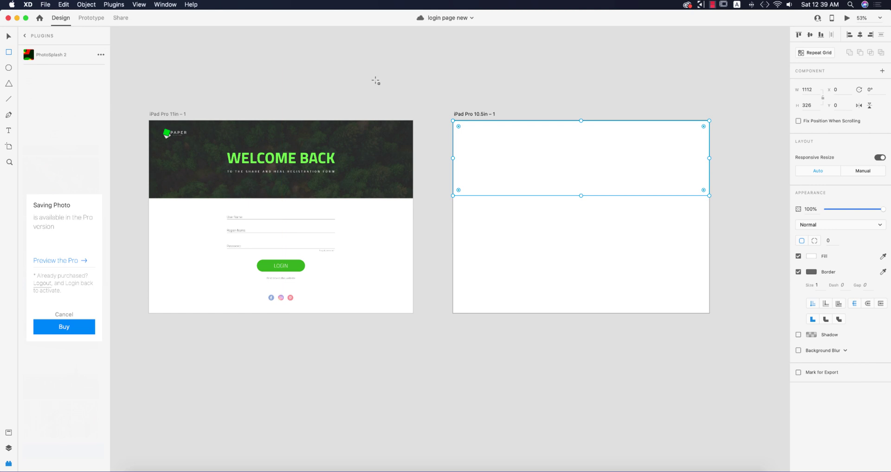
Step: With the header rectangle selected, import the forest JPG from Apps And Work > 23-10-2020
{"action": "left_click", "coordinate": [150, 52]}
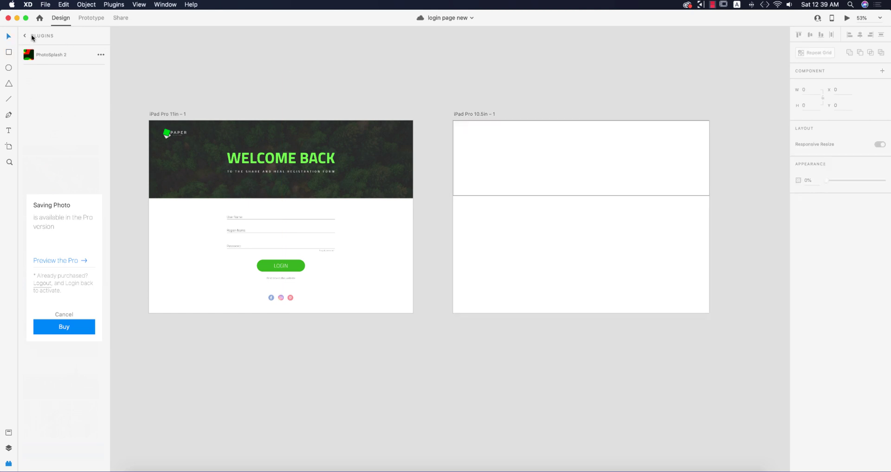
{"action": "left_click", "coordinate": [25, 36]}
{"action": "left_click", "coordinate": [516, 175]}
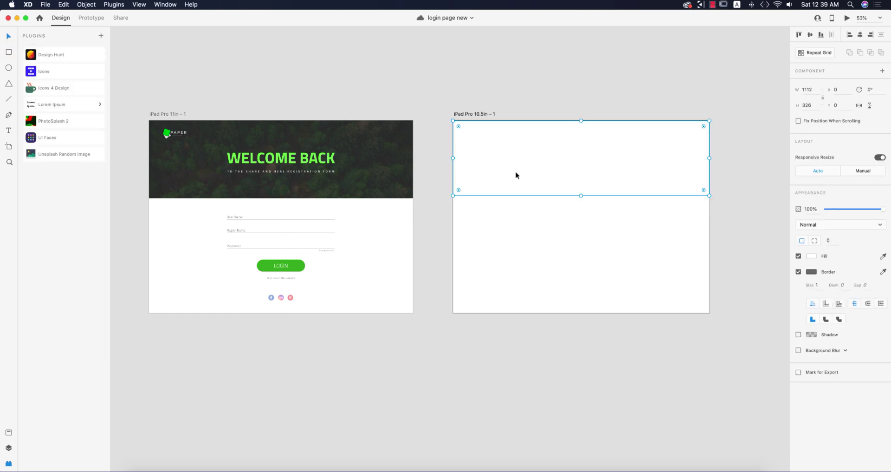
{"action": "left_click", "coordinate": [46, 4]}
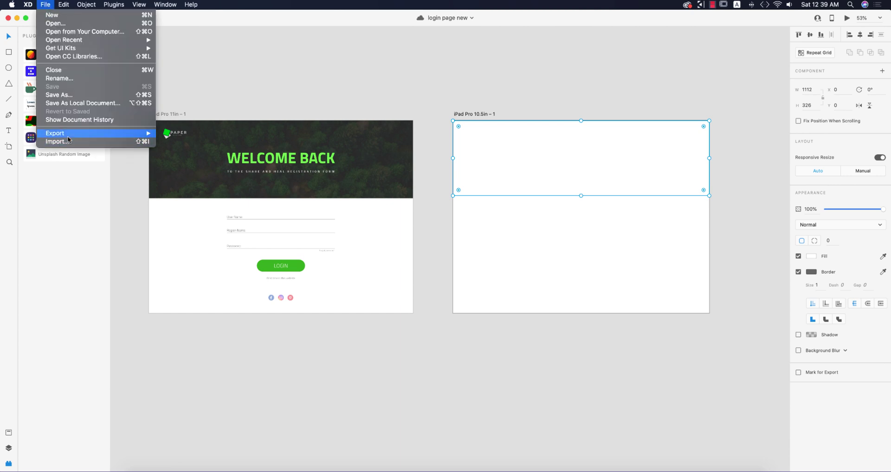
{"action": "left_click", "coordinate": [107, 147]}
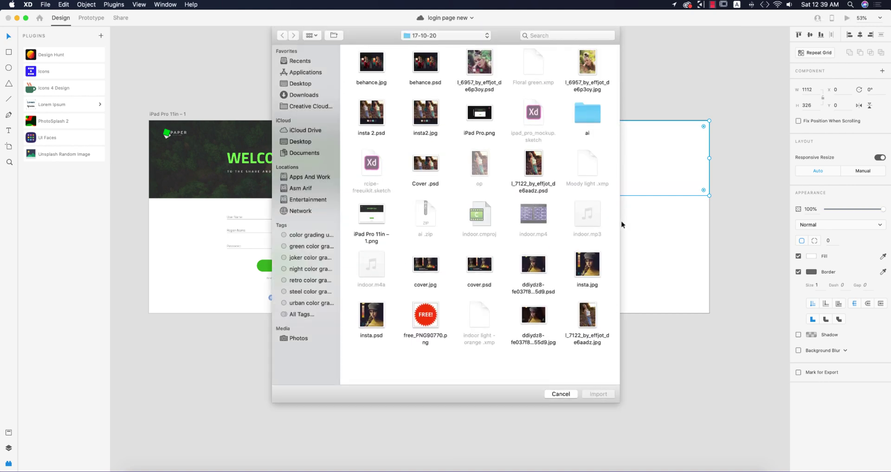
{"action": "left_click", "coordinate": [313, 179]}
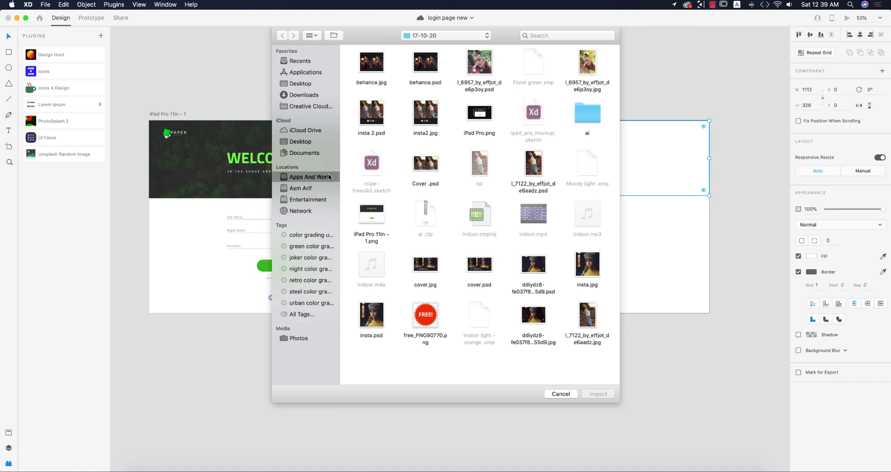
{"action": "double_click", "coordinate": [371, 62]}
{"action": "left_click", "coordinate": [374, 88]}
{"action": "left_click", "coordinate": [598, 394]}
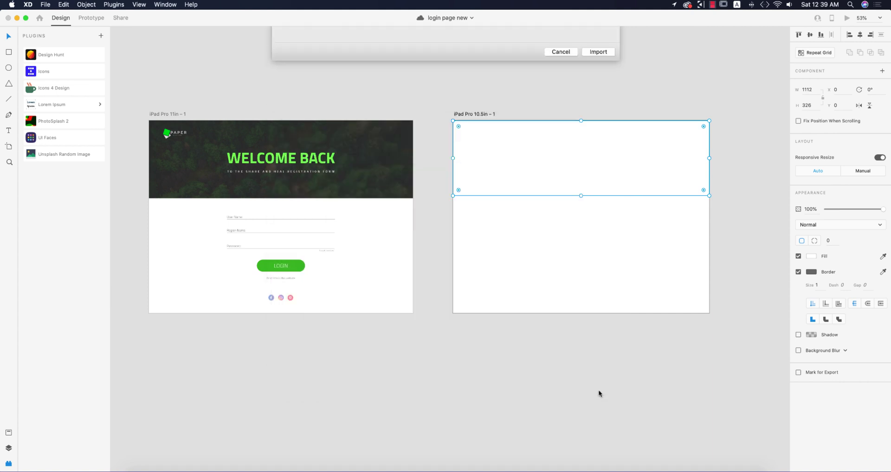
Step: Scale the forest photo to the artboard width and mask it with the header rectangle
{"action": "left_click_drag", "start_coordinate": [582, 332], "coordinate": [633, 223]}
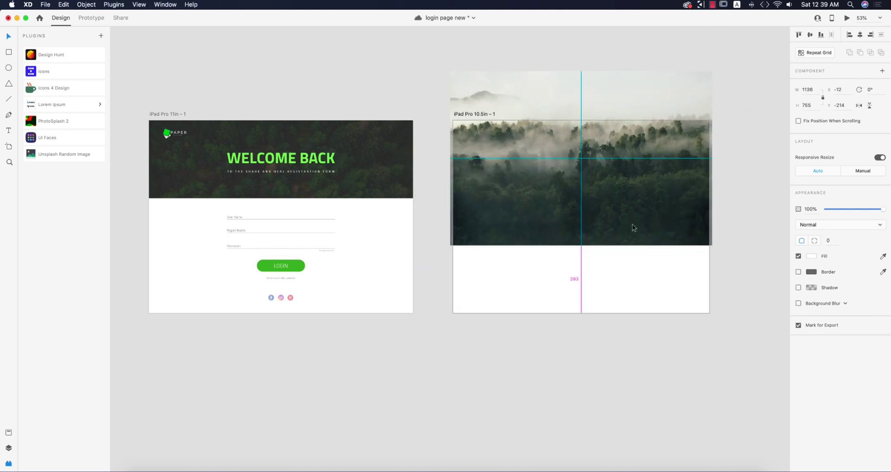
{"action": "right_click", "coordinate": [690, 155]}
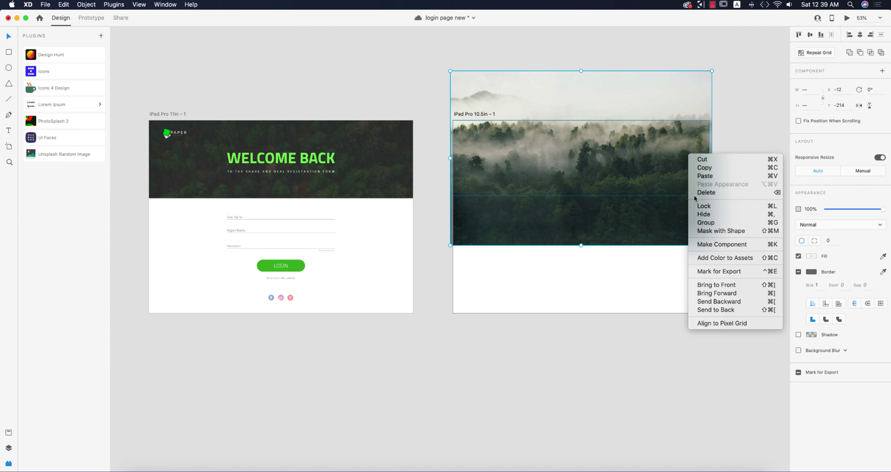
{"action": "left_click", "coordinate": [705, 231]}
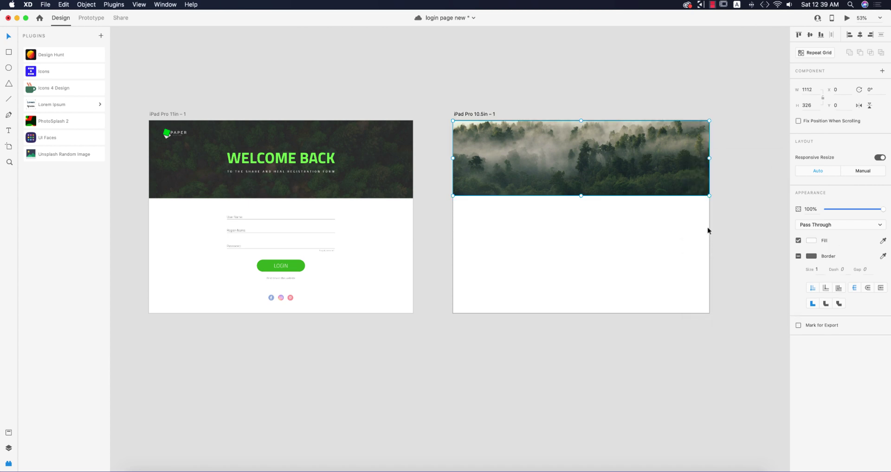
Step: Reposition the photo inside its mask so the darker treeline fills the header
{"action": "double_click", "coordinate": [632, 157]}
{"action": "left_click_drag", "start_coordinate": [631, 157], "coordinate": [626, 178]}
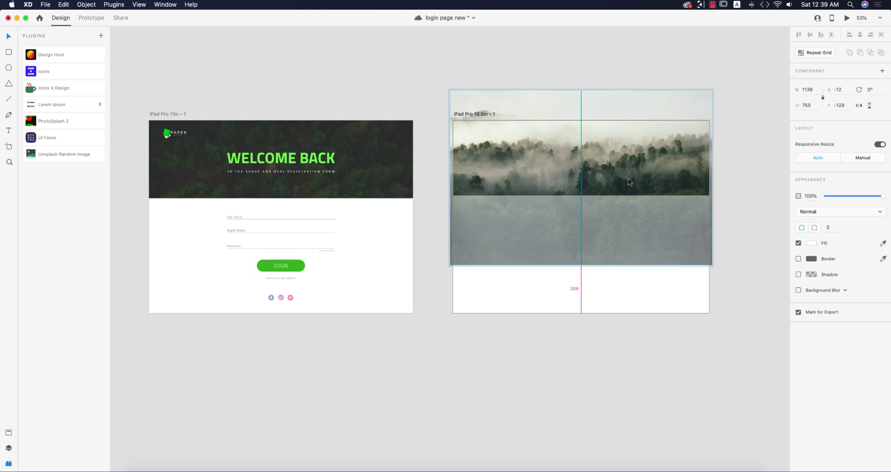
{"action": "left_click", "coordinate": [267, 77]}
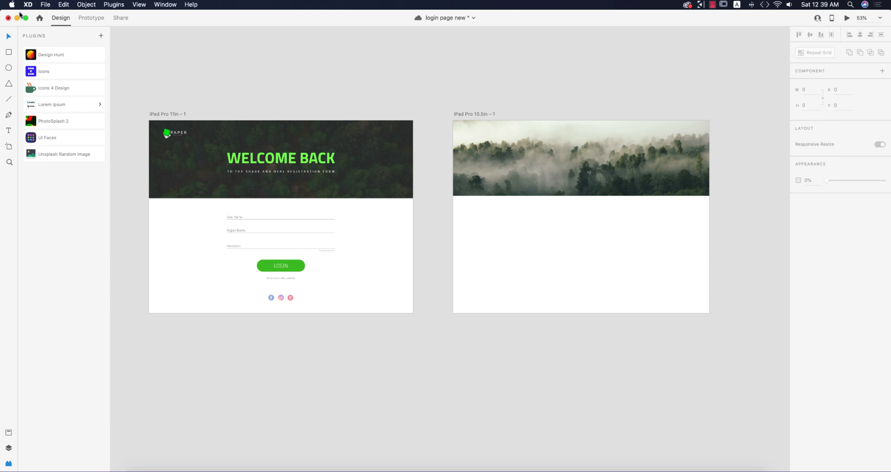
{"action": "left_click", "coordinate": [657, 179]}
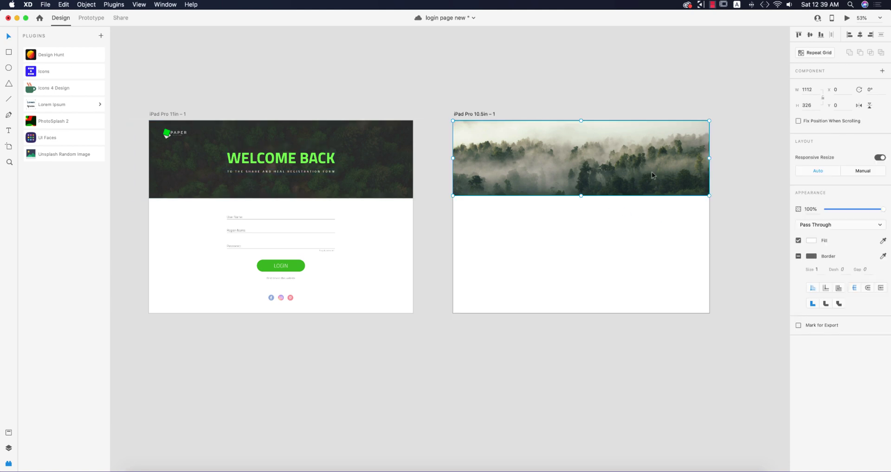
{"action": "double_click", "coordinate": [652, 172]}
{"action": "left_click_drag", "start_coordinate": [648, 173], "coordinate": [642, 111]}
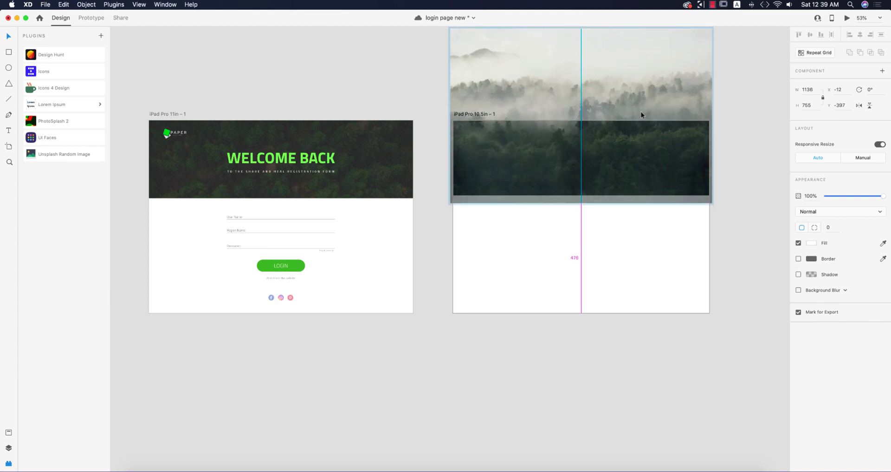
{"action": "left_click", "coordinate": [728, 155]}
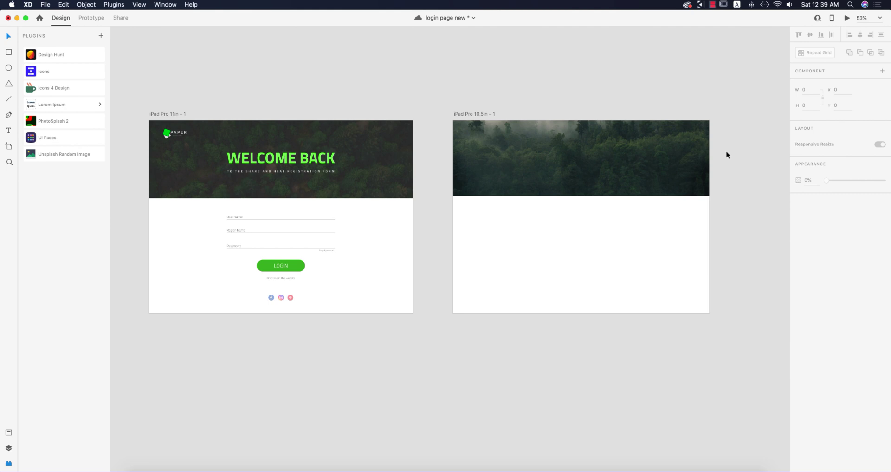
Step: Paste the WELCOME BACK text onto the forest header at size 100 with 0 letter spacing
{"action": "left_click", "coordinate": [255, 163]}
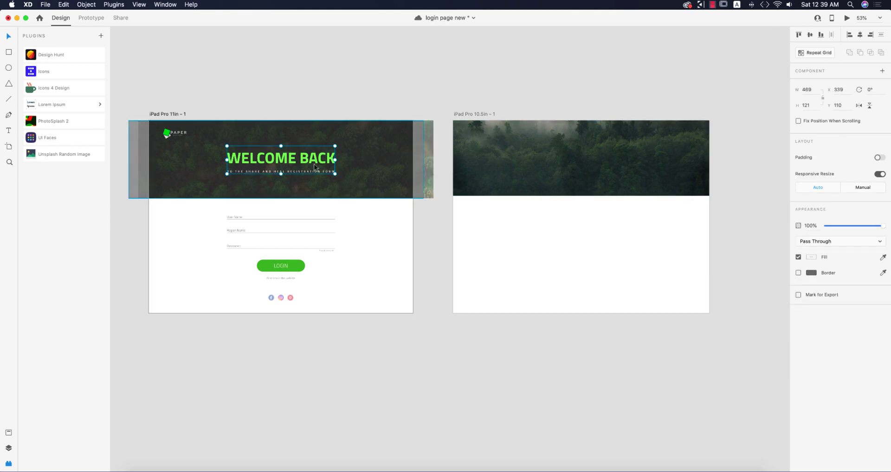
{"action": "left_click", "coordinate": [7, 131]}
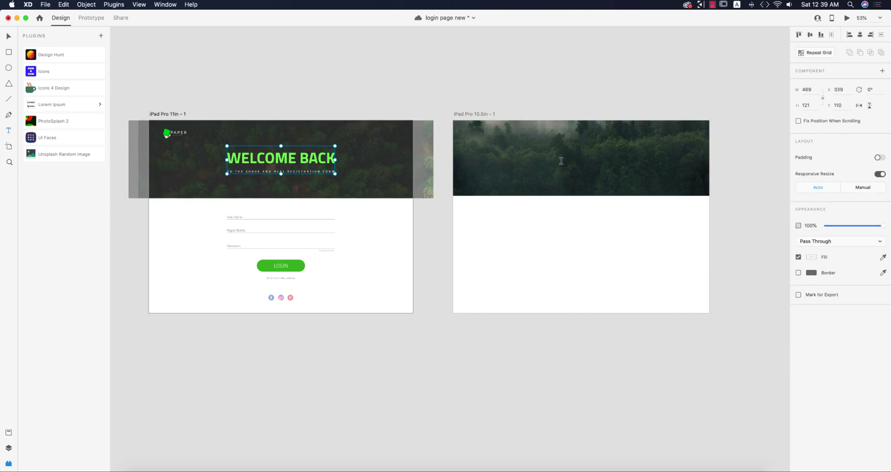
{"action": "left_click", "coordinate": [530, 160]}
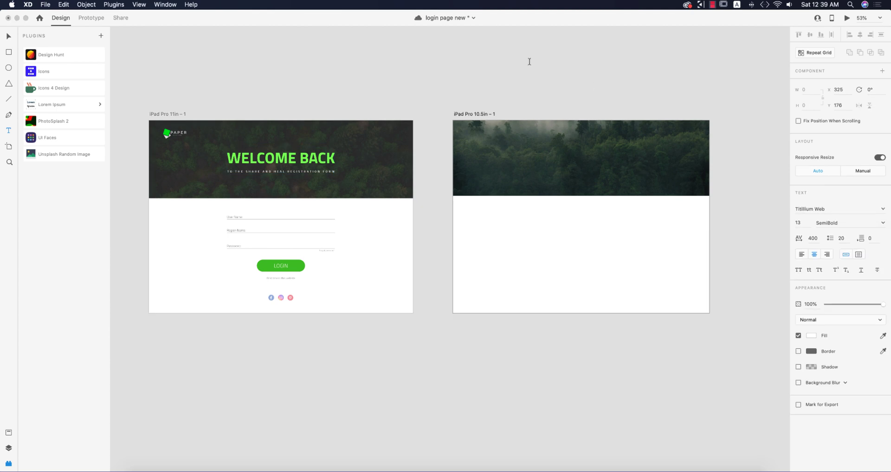
{"action": "type", "text": "WELCOME BACK"}
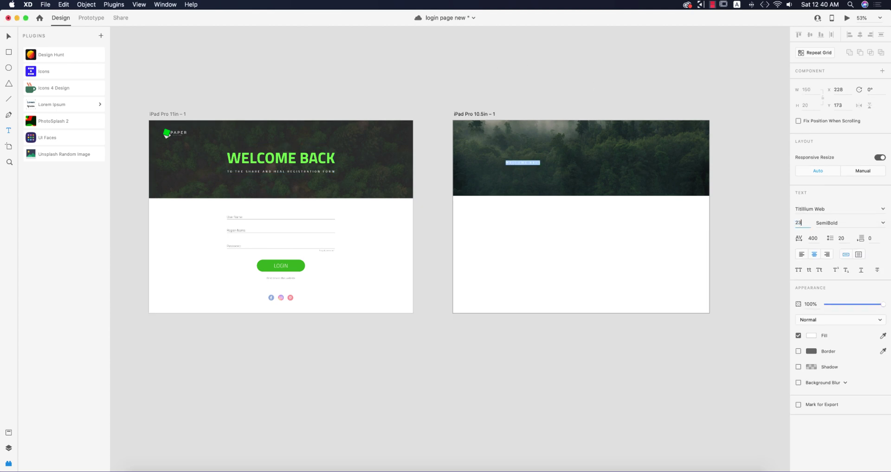
{"action": "key", "text": "Return"}
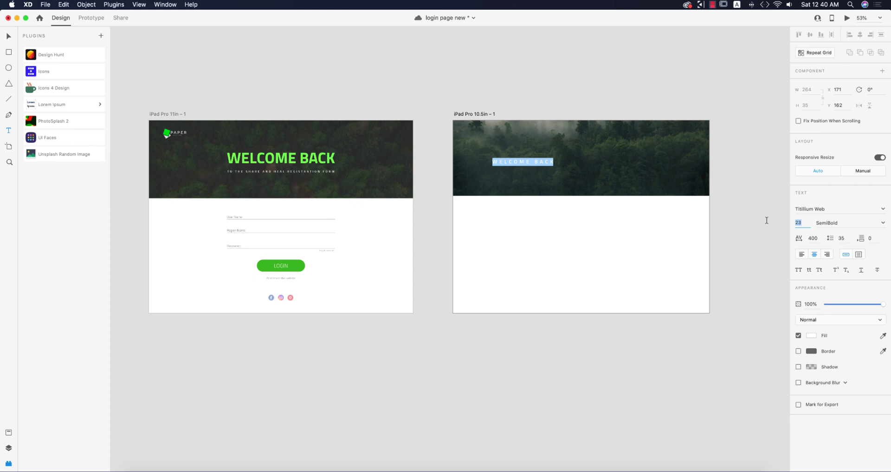
{"action": "type", "text": "100"}
{"action": "key", "text": "Return"}
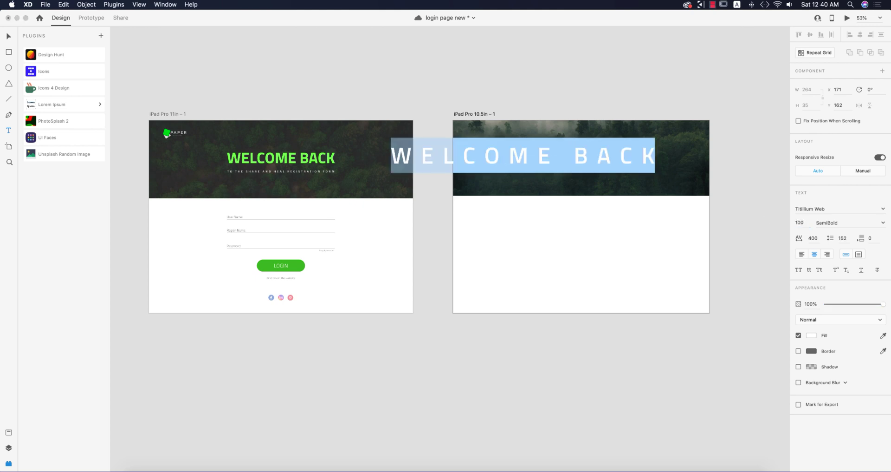
{"action": "left_click", "coordinate": [816, 237]}
{"action": "type", "text": "0"}
{"action": "key", "text": "Return"}
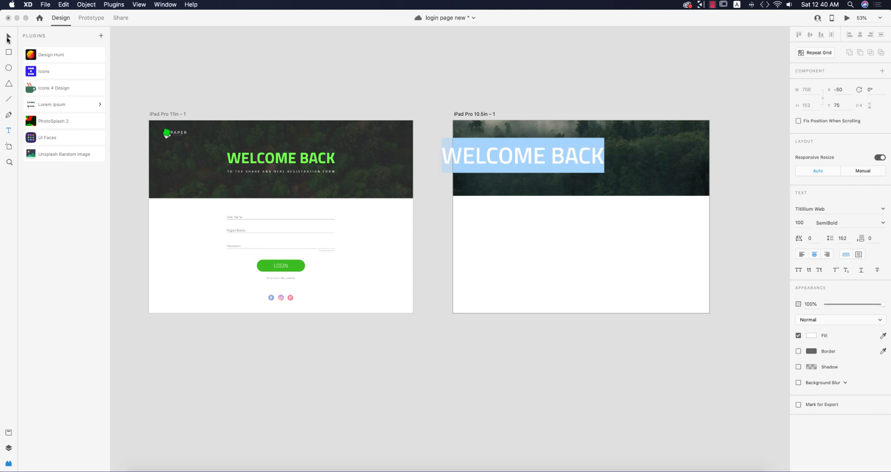
Step: Centre the heading horizontally and set its Titillium Web weight to Bold
{"action": "left_click", "coordinate": [9, 36]}
{"action": "left_click_drag", "start_coordinate": [580, 165], "coordinate": [658, 161]}
{"action": "left_click", "coordinate": [800, 209]}
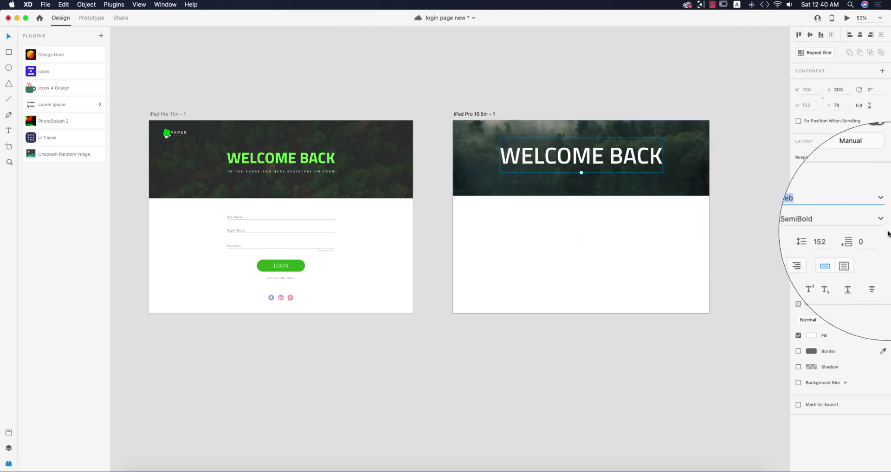
{"action": "left_click", "coordinate": [873, 231]}
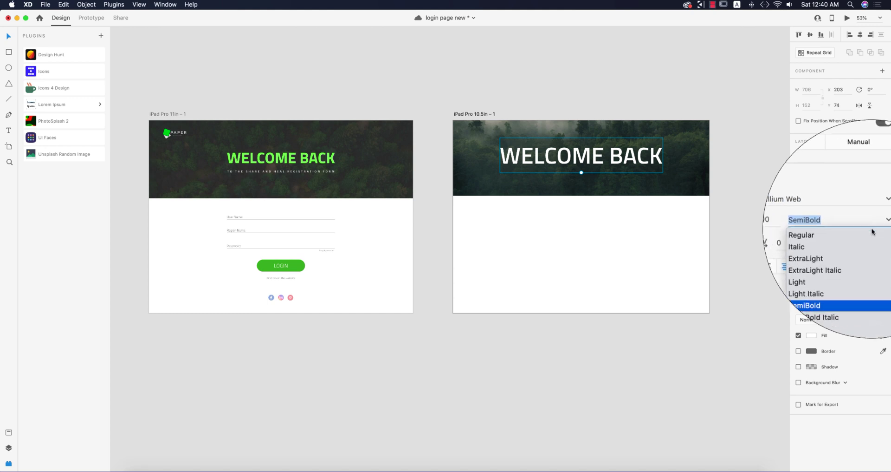
{"action": "left_click", "coordinate": [821, 241]}
{"action": "left_click", "coordinate": [880, 223]}
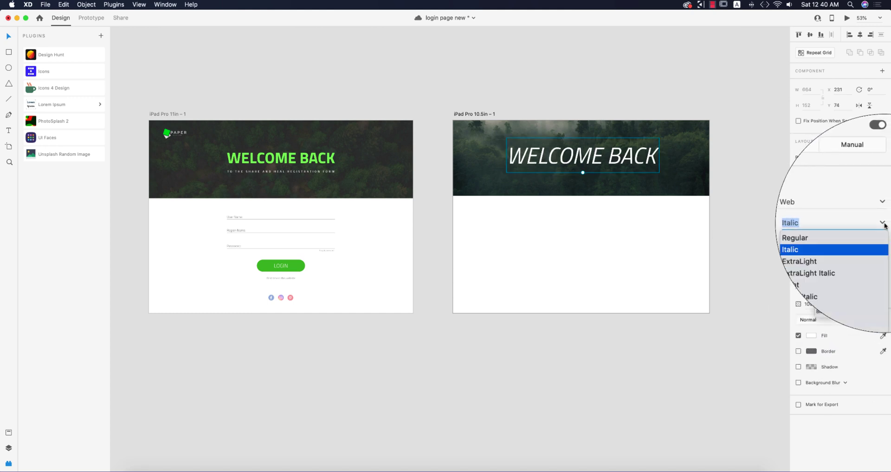
{"action": "left_click", "coordinate": [825, 264]}
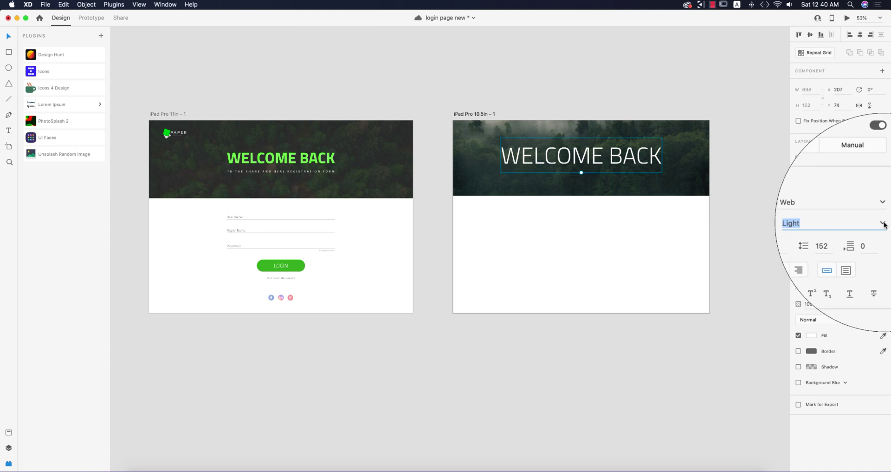
{"action": "left_click", "coordinate": [881, 225]}
{"action": "left_click", "coordinate": [825, 298]}
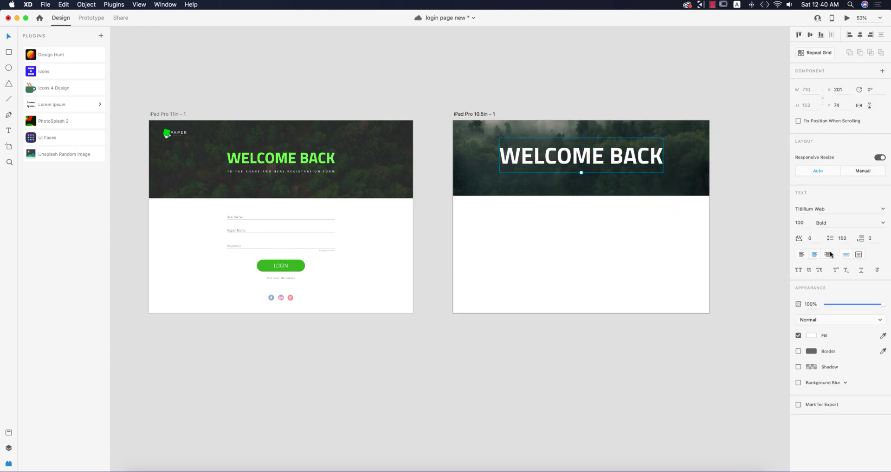
Step: Keep the heading white after trying a sampled green, then scale it down to size 91
{"action": "left_click", "coordinate": [812, 335]}
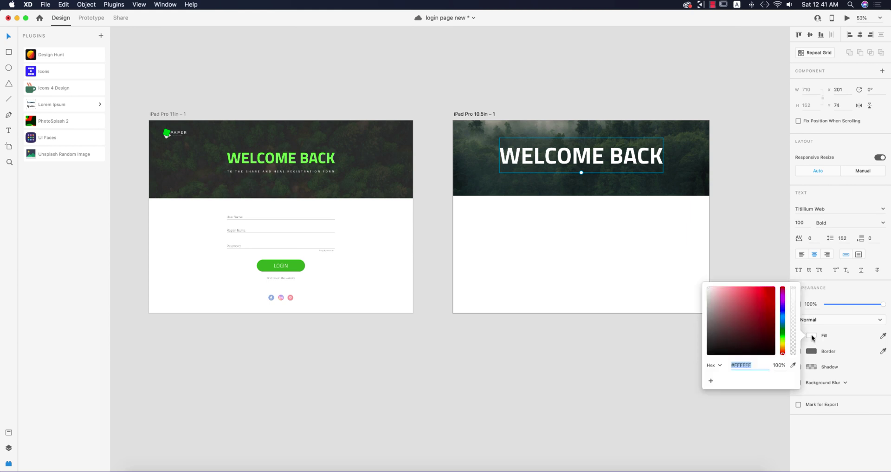
{"action": "left_click", "coordinate": [794, 365]}
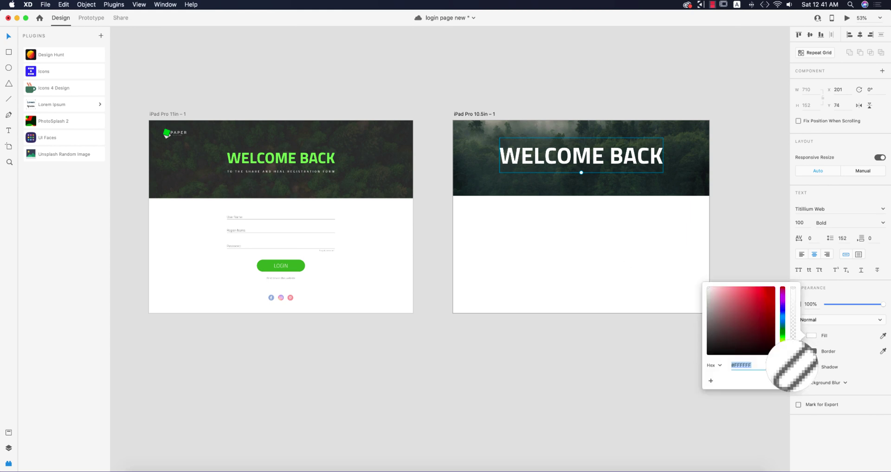
{"action": "left_click", "coordinate": [296, 157]}
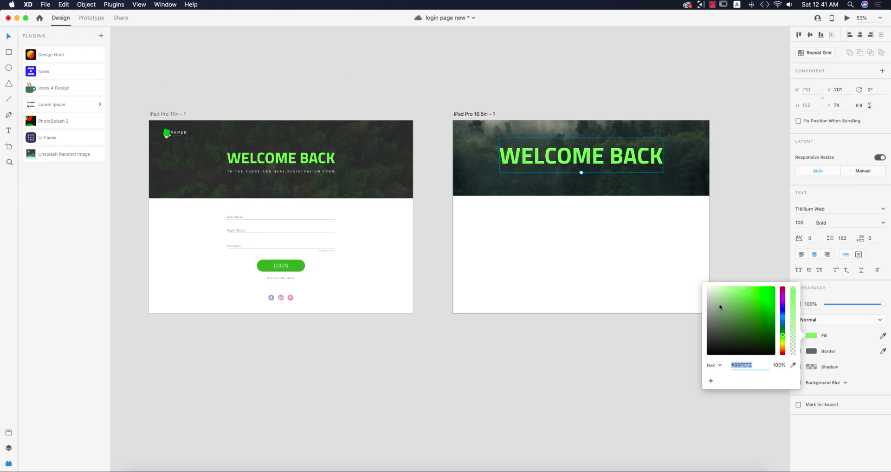
{"action": "key", "text": "super+z"}
{"action": "left_click", "coordinate": [734, 172]}
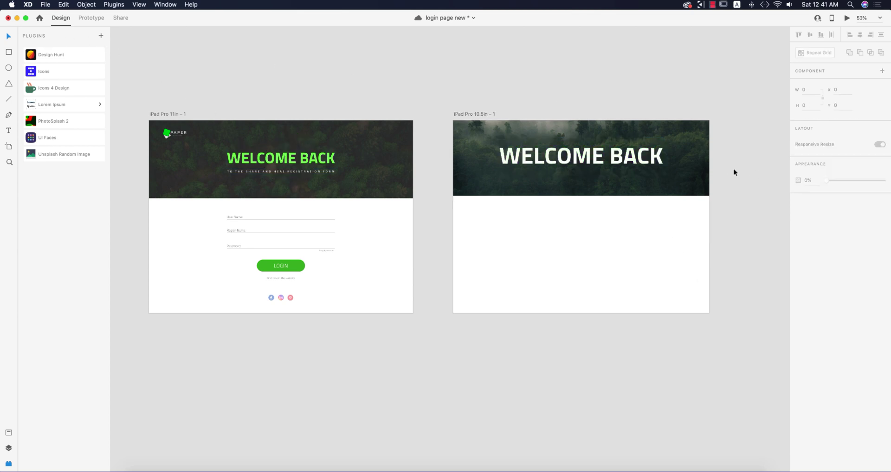
{"action": "left_click", "coordinate": [263, 171]}
{"action": "left_click", "coordinate": [581, 172]}
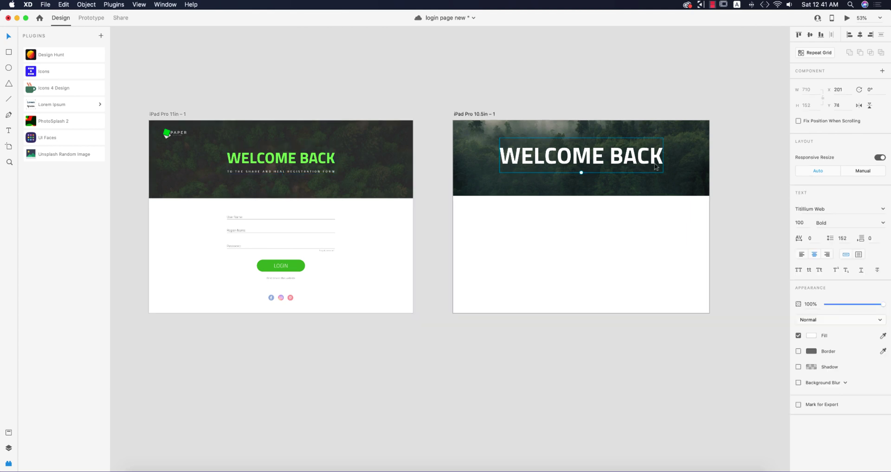
{"action": "left_click_drag", "start_coordinate": [581, 172], "coordinate": [581, 169]}
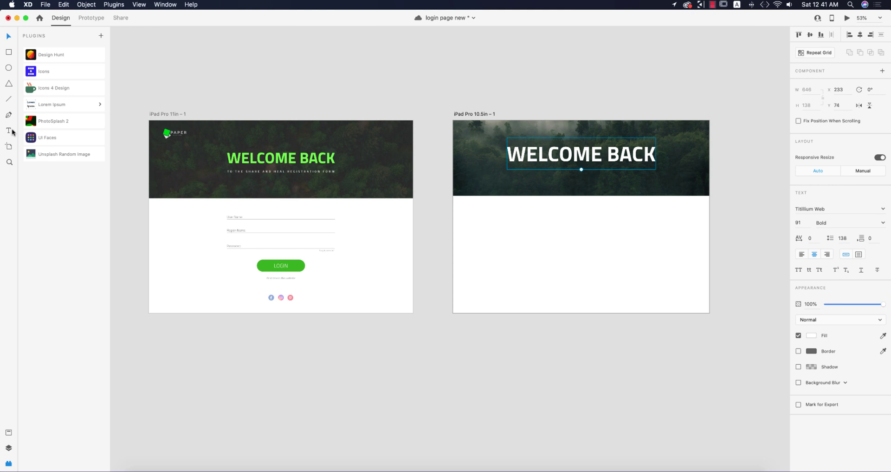
Step: Add a size-50 text box reading 'To the share world for the creative work' below the heading
{"action": "left_click", "coordinate": [517, 171]}
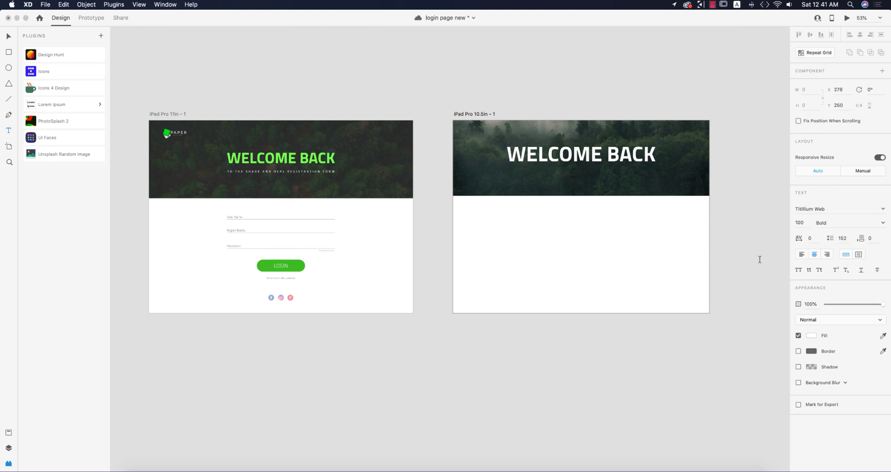
{"action": "left_click", "coordinate": [808, 226]}
{"action": "type", "text": "50"}
{"action": "key", "text": "Return"}
{"action": "type", "text": "To the shae"}
{"action": "key", "text": "BackSpace"}
{"action": "type", "text": "re world for the"}
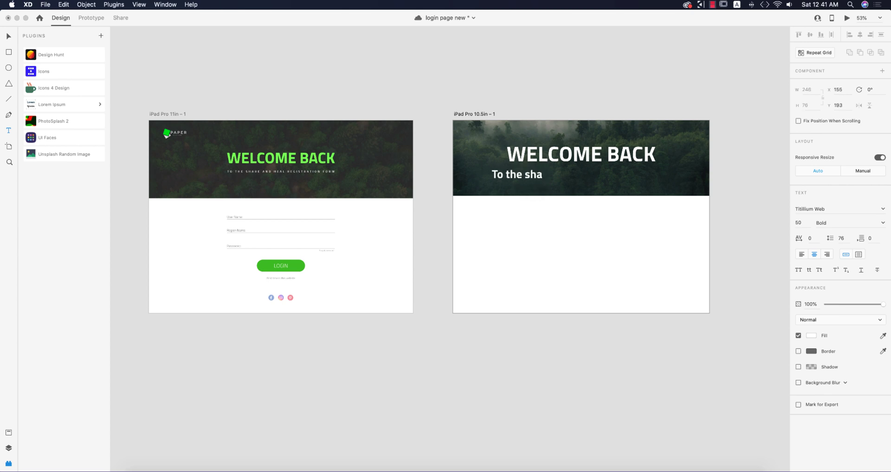
{"action": "type", "text": " creative work"}
{"action": "key", "text": "Escape"}
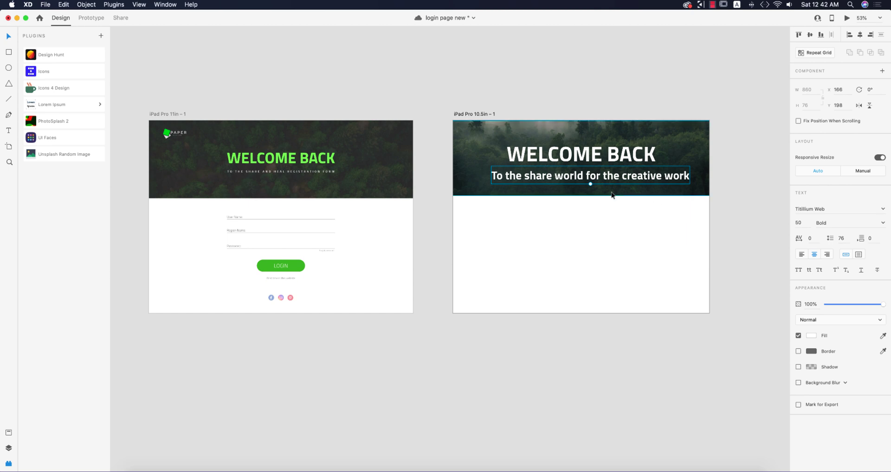
Step: Make the subtitle Titillium Web Light at size 24, centred under the heading
{"action": "left_click", "coordinate": [883, 223]}
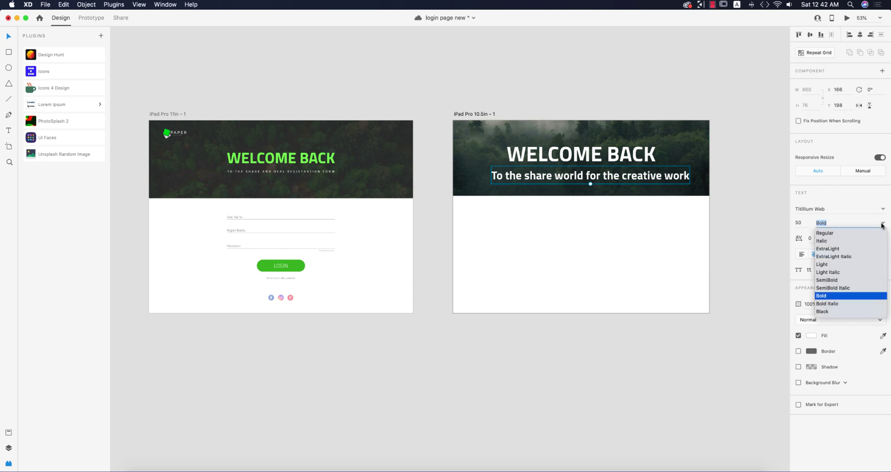
{"action": "left_click", "coordinate": [823, 265]}
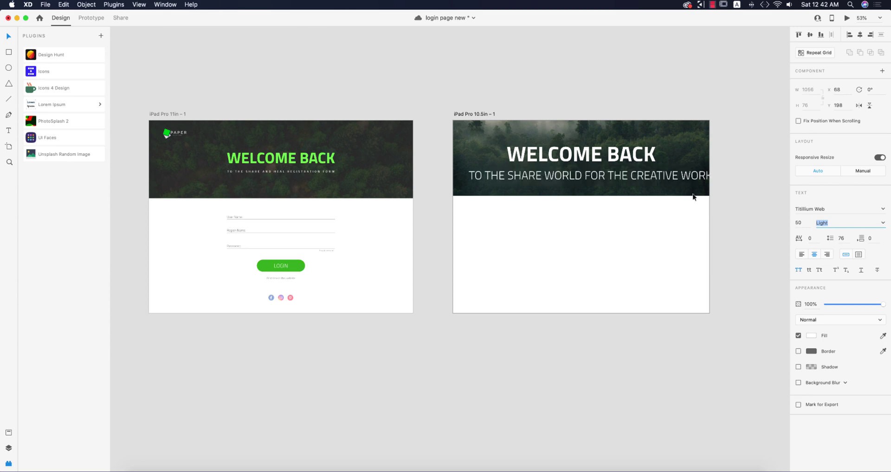
{"action": "left_click", "coordinate": [808, 224]}
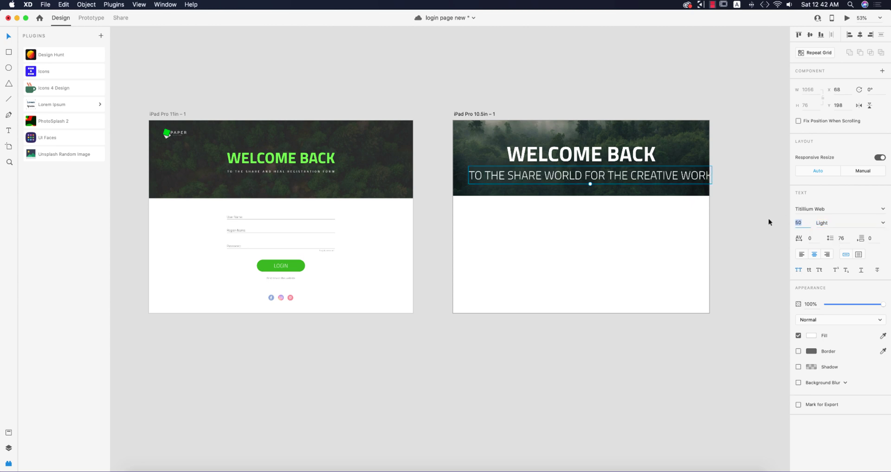
{"action": "key", "text": "Return"}
{"action": "left_click_drag", "start_coordinate": [599, 177], "coordinate": [581, 178]}
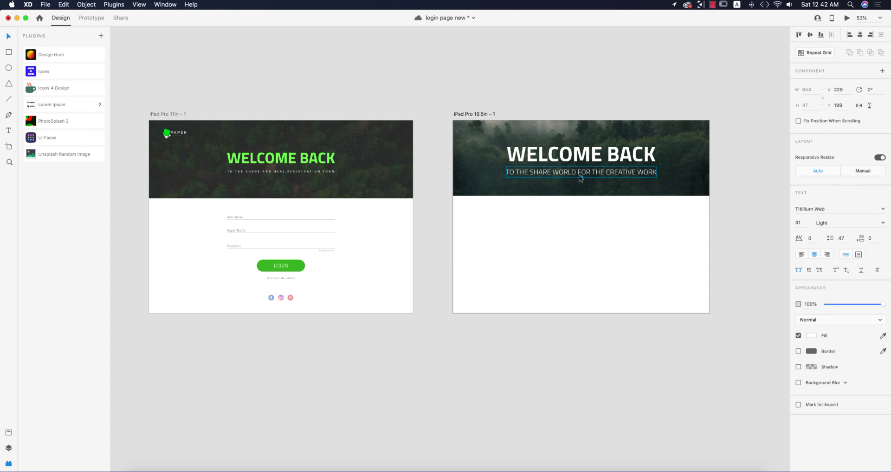
{"action": "key", "text": "super+z"}
{"action": "key", "text": "super+z"}
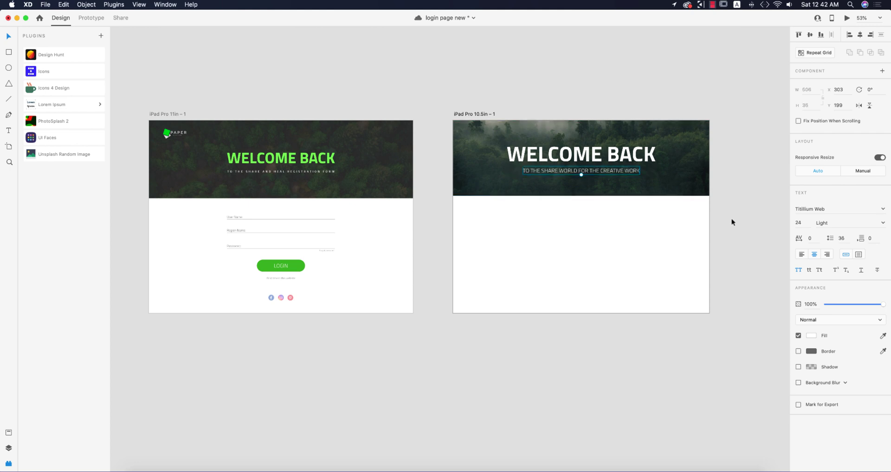
{"action": "left_click", "coordinate": [733, 222]}
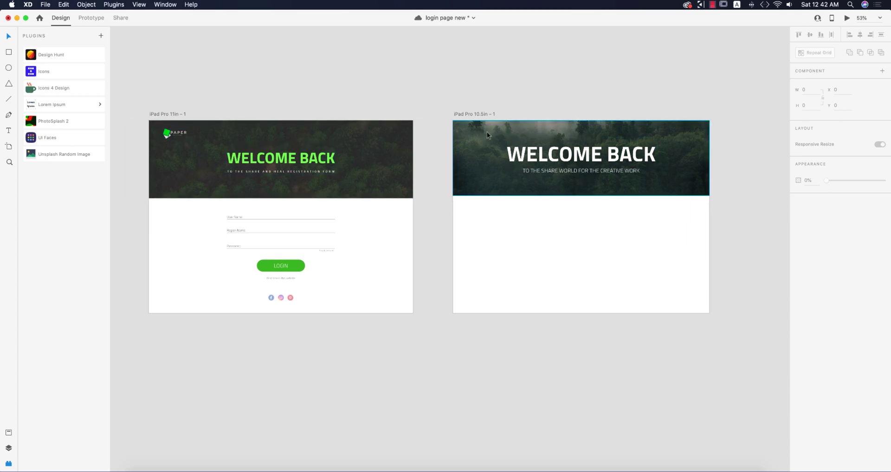
Step: Copy the PAPER logo from the first artboard onto the forest header
{"action": "scroll", "coordinate": [499, 121], "scroll_direction": "up", "scroll_amount": 1}
{"action": "left_click", "coordinate": [160, 136]}
{"action": "left_click_drag", "start_coordinate": [173, 134], "coordinate": [473, 142]}
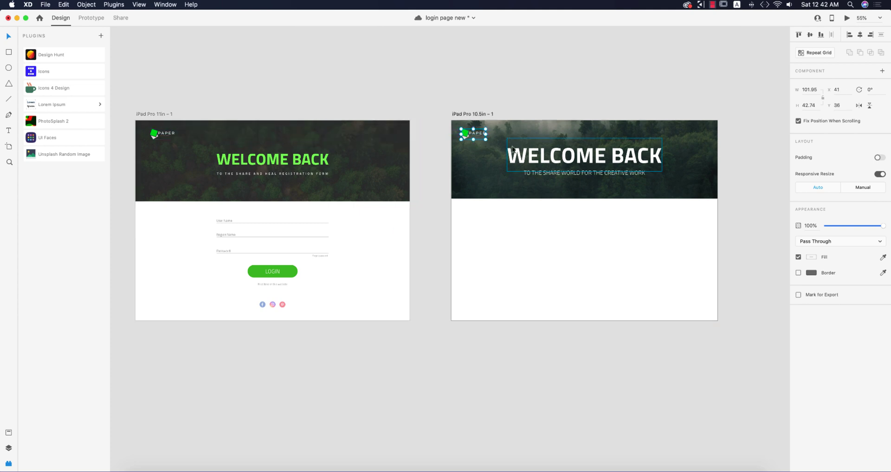
{"action": "left_click", "coordinate": [428, 203]}
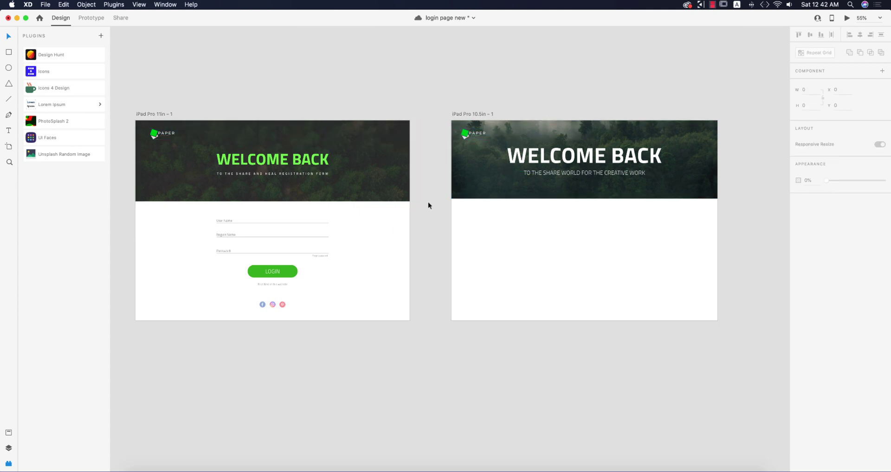
{"action": "scroll", "coordinate": [691, 91], "scroll_direction": "up", "scroll_amount": 2}
{"action": "left_click_drag", "start_coordinate": [573, 117], "coordinate": [629, 212]}
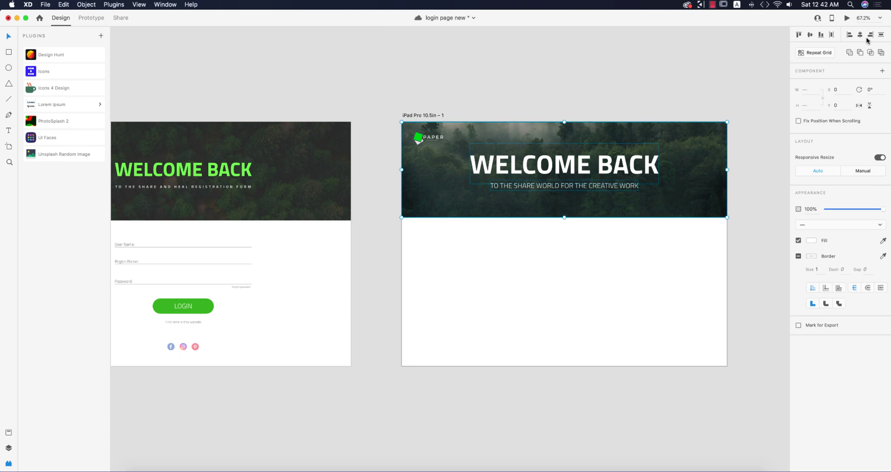
{"action": "scroll", "coordinate": [677, 222], "scroll_direction": "down", "scroll_amount": 2}
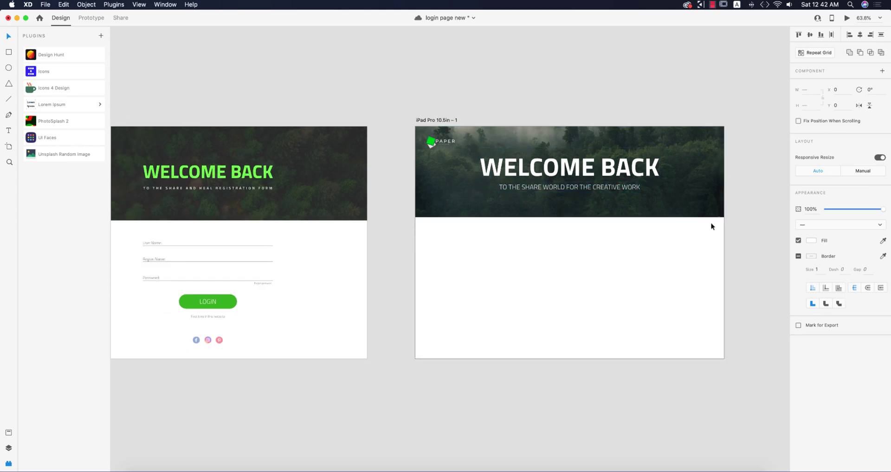
{"action": "left_click", "coordinate": [742, 227]}
{"action": "scroll", "coordinate": [622, 199], "scroll_direction": "left", "scroll_amount": 3}
{"action": "scroll", "coordinate": [622, 200], "scroll_direction": "down", "scroll_amount": 2}
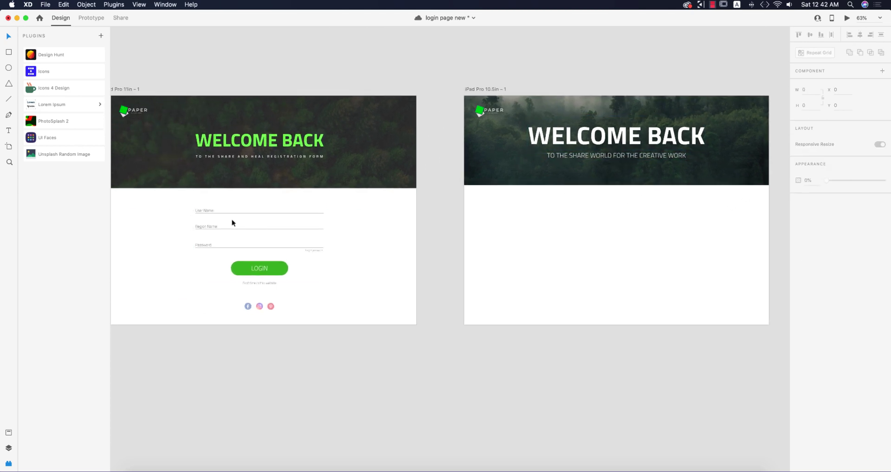
Step: Copy the login form and social icons onto the right artboard, centring the form horizontally
{"action": "left_click", "coordinate": [254, 268]}
{"action": "left_click_drag", "start_coordinate": [255, 268], "coordinate": [610, 285]}
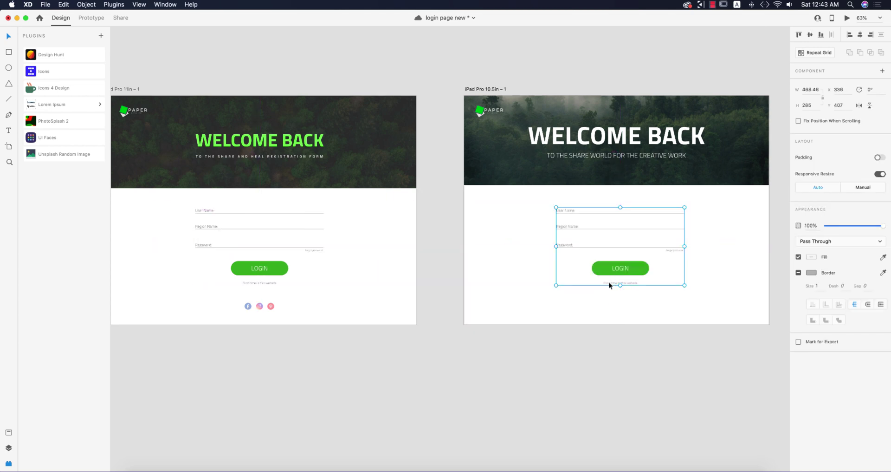
{"action": "left_click", "coordinate": [861, 35]}
{"action": "left_click", "coordinate": [673, 361]}
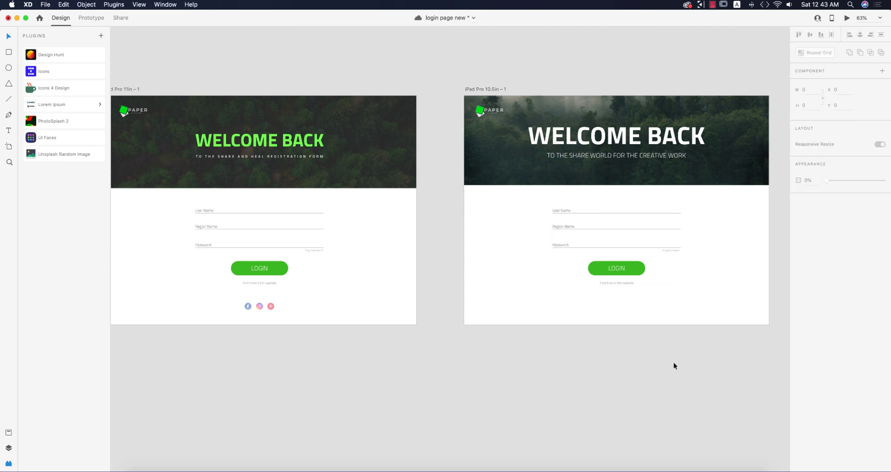
{"action": "left_click", "coordinate": [270, 306]}
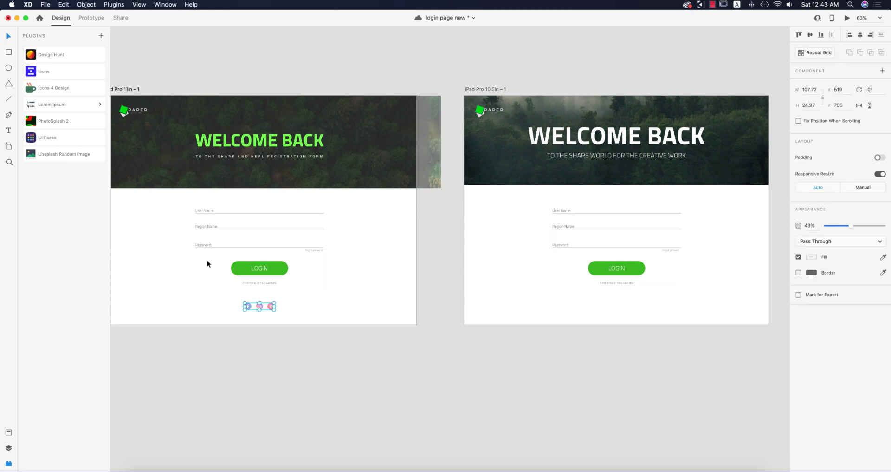
{"action": "left_click_drag", "start_coordinate": [264, 307], "coordinate": [618, 317]}
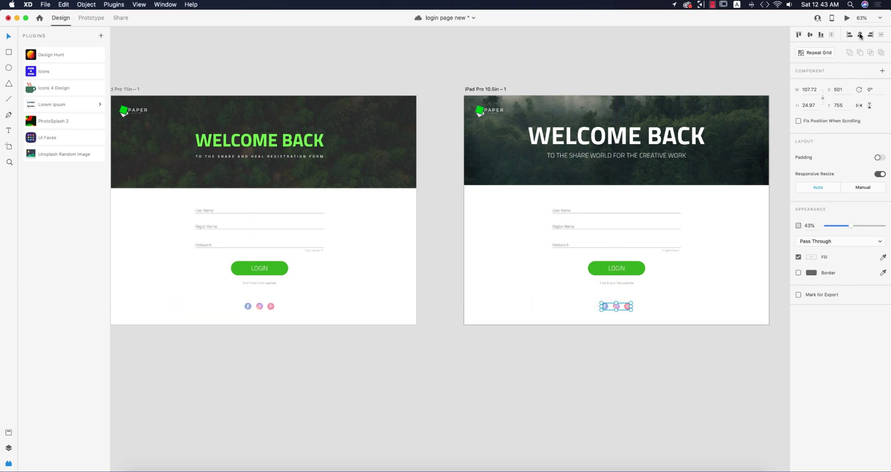
{"action": "left_click", "coordinate": [628, 334]}
{"action": "scroll", "coordinate": [648, 340], "scroll_direction": "right", "scroll_amount": 3}
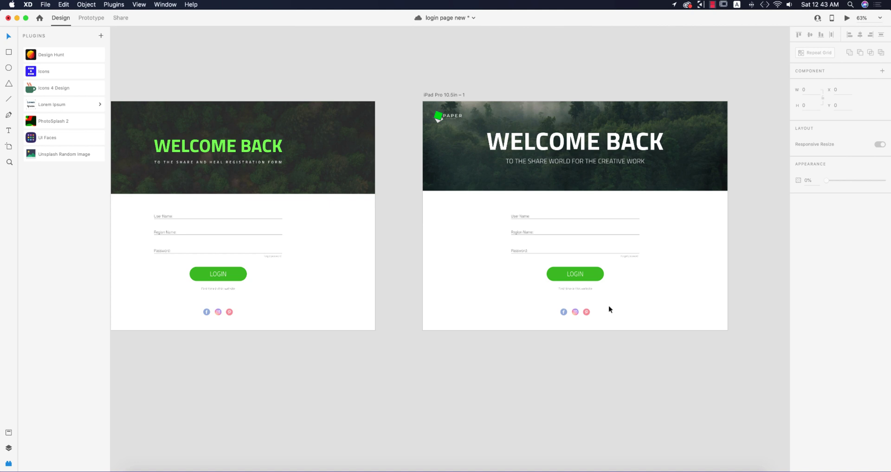
Step: Start exporting the selected artboard, then cancel the export
{"action": "left_click", "coordinate": [435, 95]}
{"action": "left_click", "coordinate": [429, 311]}
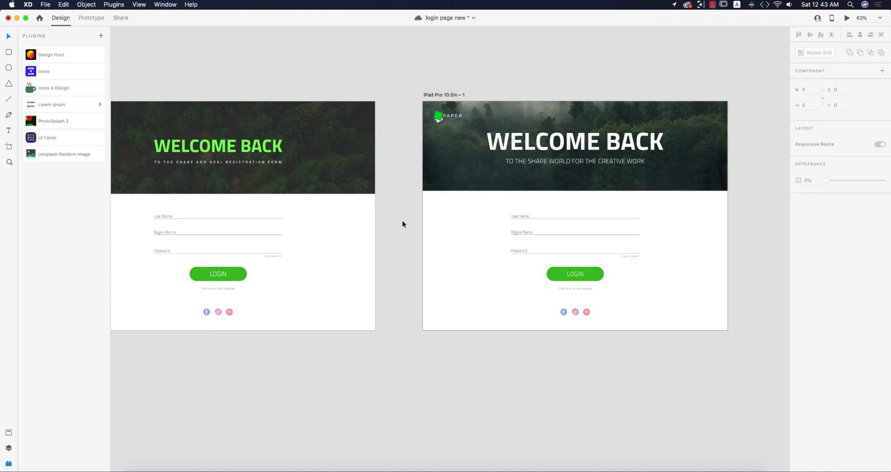
{"action": "left_click", "coordinate": [46, 5]}
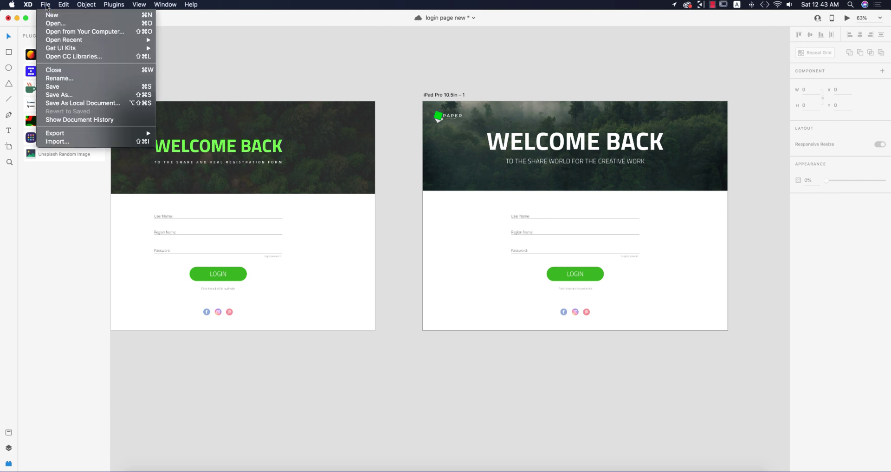
{"action": "mouse_move", "coordinate": [57, 135]}
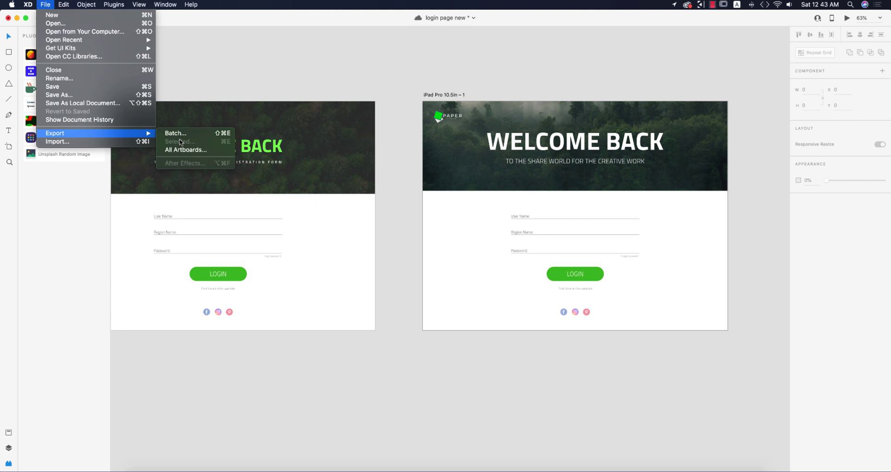
{"action": "left_click", "coordinate": [641, 172]}
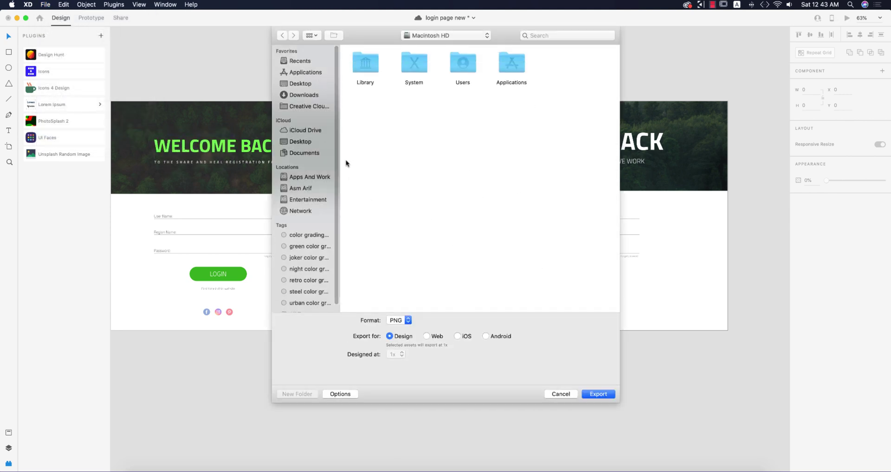
{"action": "key", "text": "Escape"}
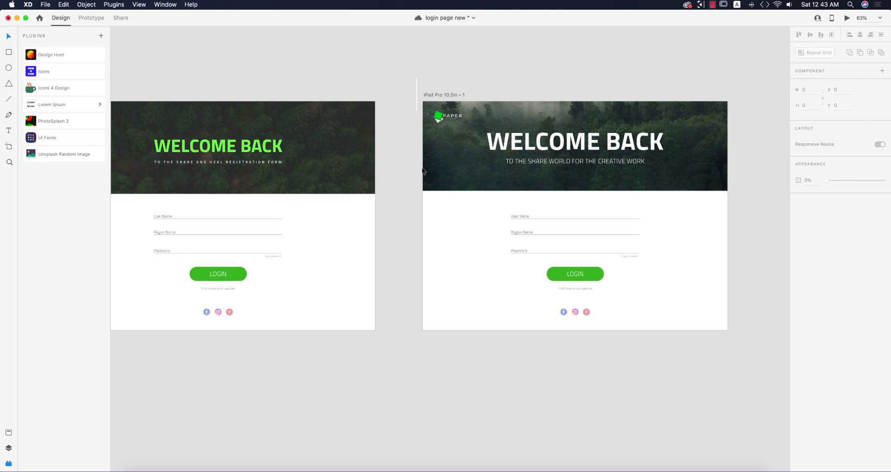
Step: Export all artboards as PNG into Apps And Work > 23-10-2020, replacing the existing file
{"action": "left_click", "coordinate": [425, 140]}
{"action": "left_click", "coordinate": [439, 329]}
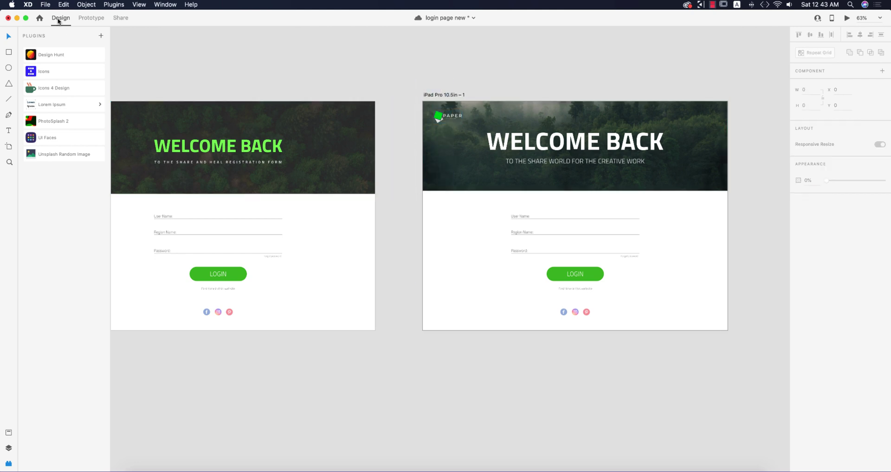
{"action": "left_click", "coordinate": [45, 4]}
{"action": "mouse_move", "coordinate": [60, 135]}
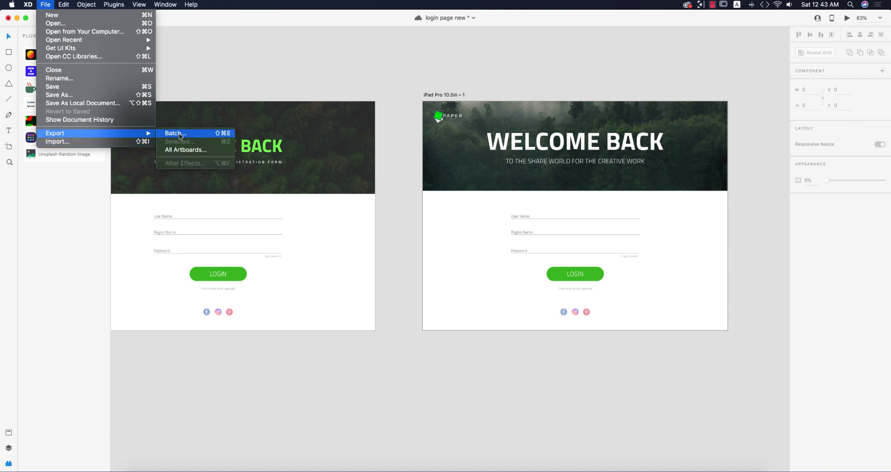
{"action": "left_click", "coordinate": [575, 208]}
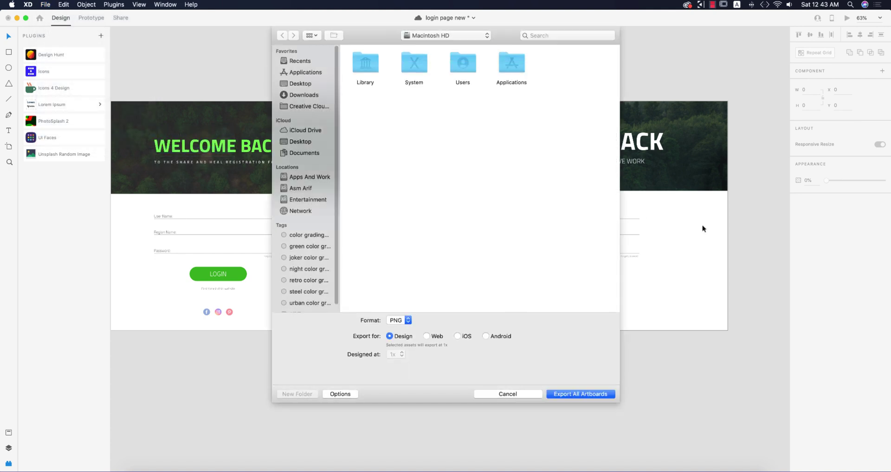
{"action": "left_click", "coordinate": [301, 178]}
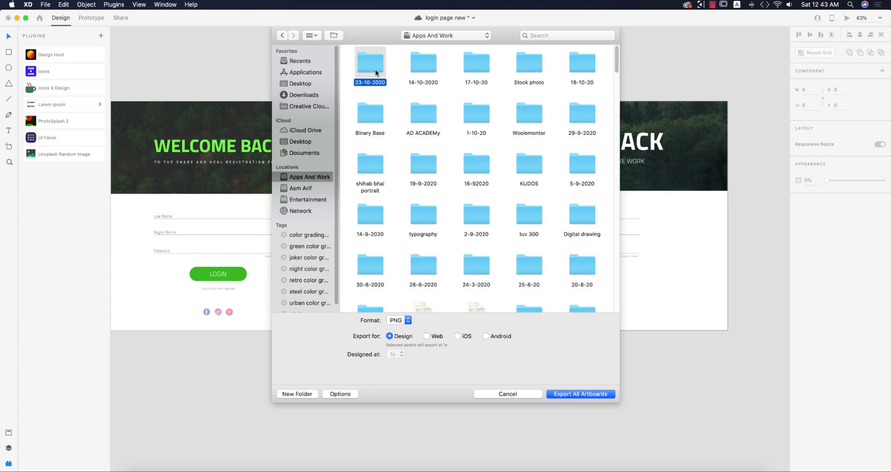
{"action": "double_click", "coordinate": [375, 68]}
{"action": "left_click", "coordinate": [586, 395]}
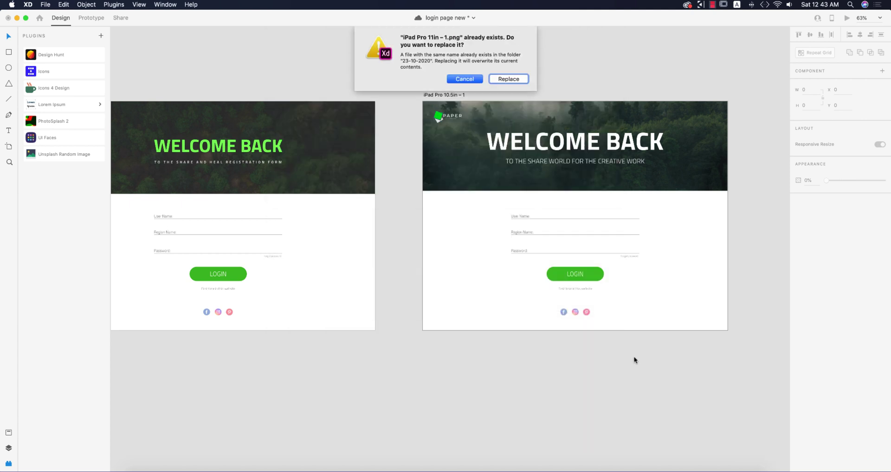
{"action": "left_click", "coordinate": [503, 79]}
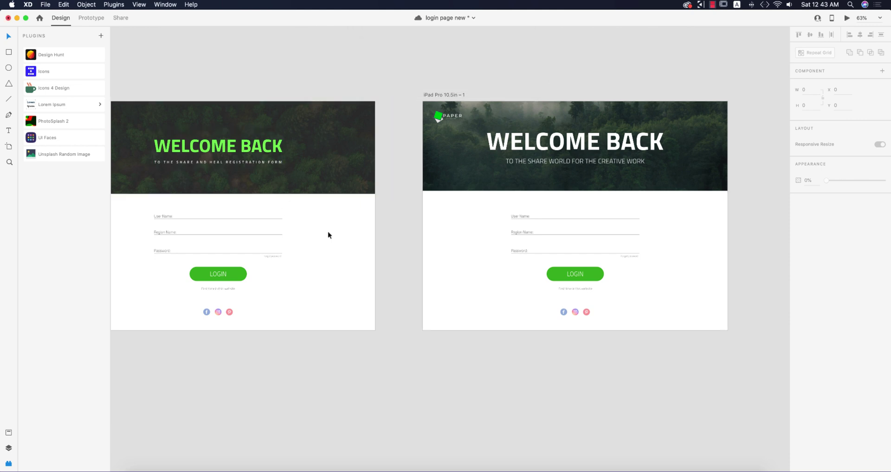
{"action": "left_click_drag", "start_coordinate": [328, 235], "coordinate": [457, 237]}
{"action": "scroll", "coordinate": [498, 219], "scroll_direction": "right", "scroll_amount": 3}
{"action": "scroll", "coordinate": [498, 219], "scroll_direction": "right", "scroll_amount": 3}
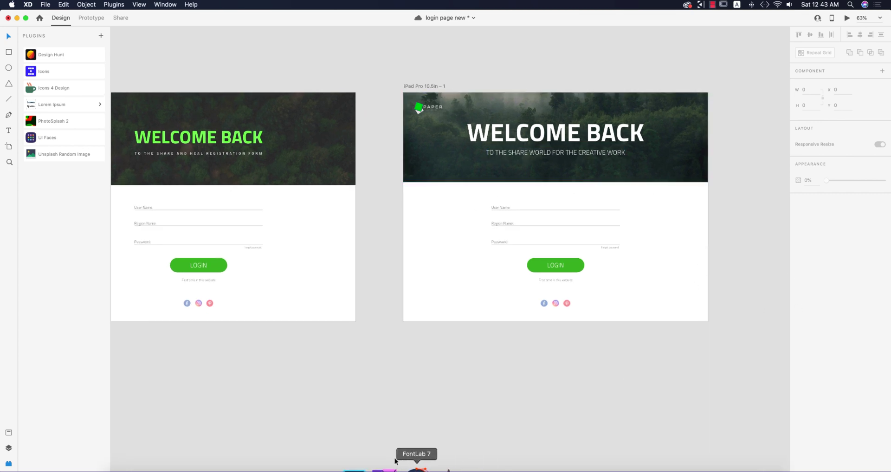
Step: In Finder, open Apps And Work > 23-10-2020 and preview the exported iPad Pro 10.5in – 1.png
{"action": "left_click", "coordinate": [141, 469]}
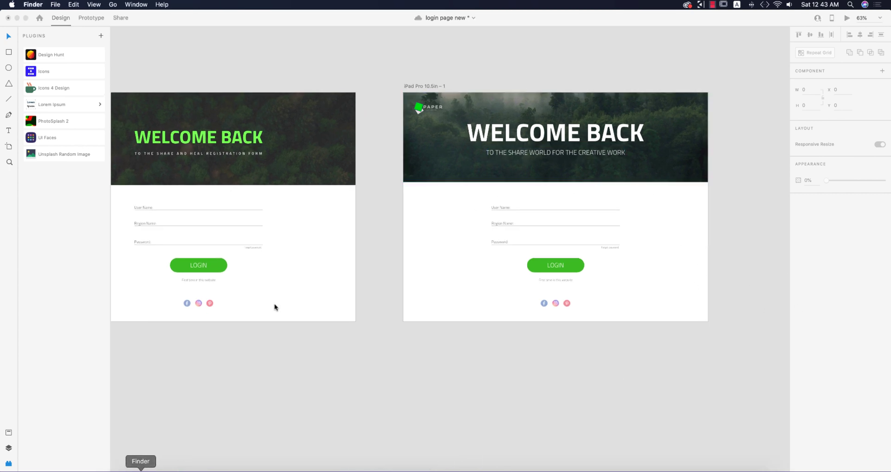
{"action": "left_click", "coordinate": [165, 235]}
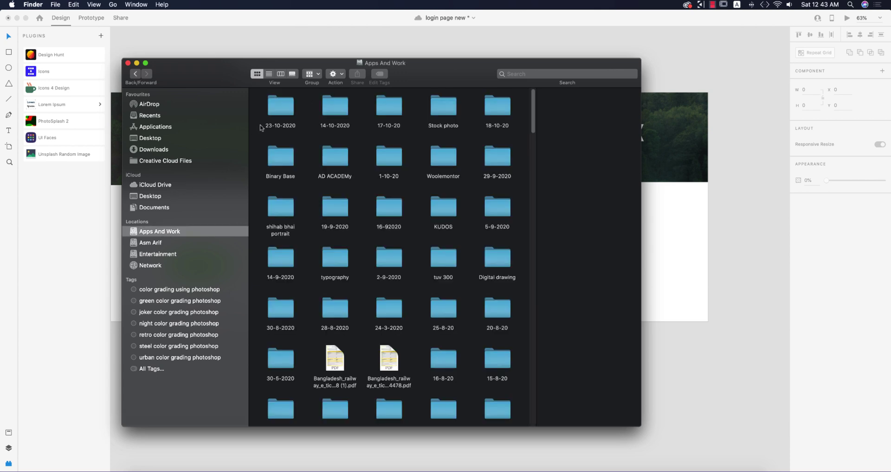
{"action": "double_click", "coordinate": [272, 120]}
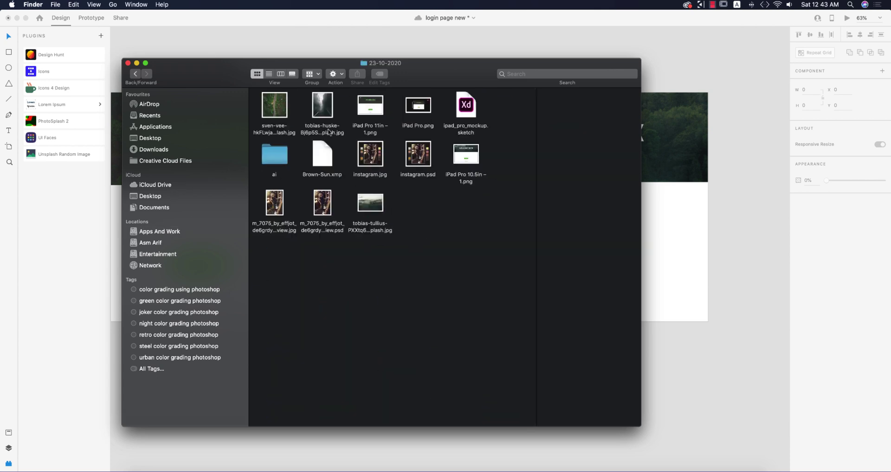
{"action": "double_click", "coordinate": [472, 158]}
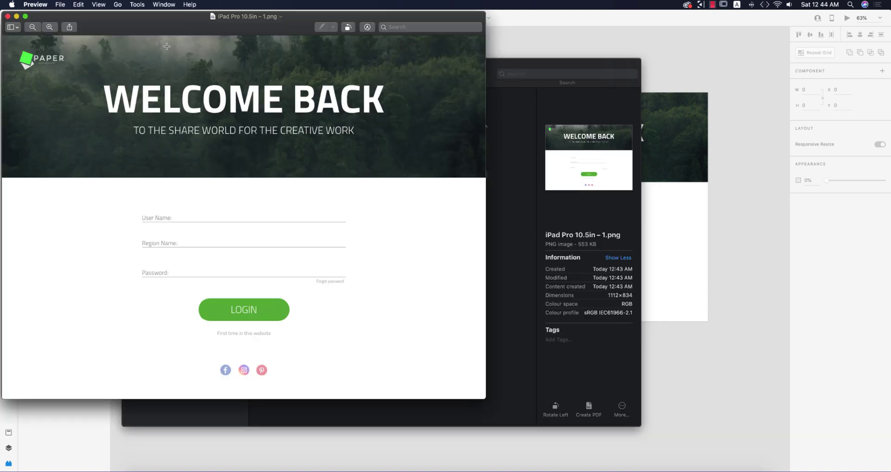
{"action": "left_click", "coordinate": [7, 16]}
{"action": "left_click", "coordinate": [443, 262]}
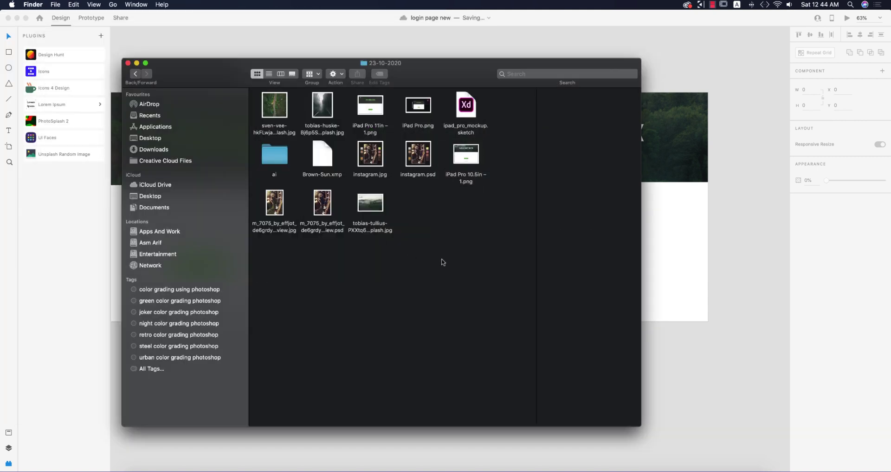
Step: Open the ai folder and inspect the cover, preview JPGs and iPad Mockup Light/Dark PSD files
{"action": "double_click", "coordinate": [285, 160]}
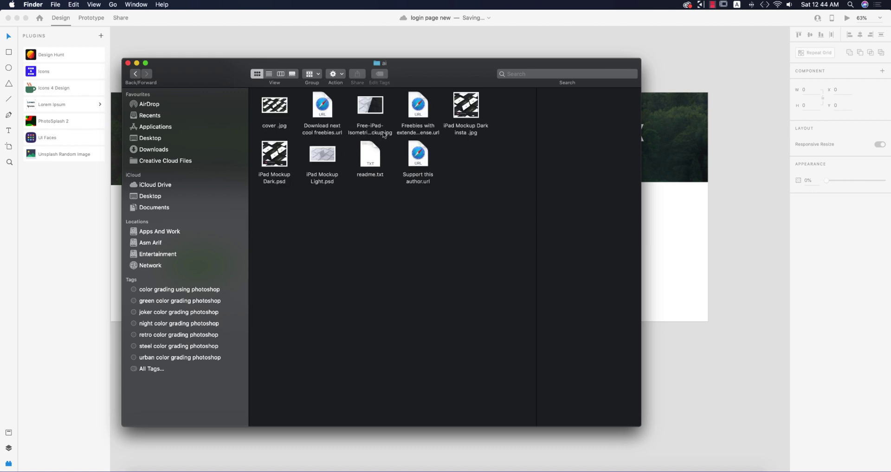
{"action": "left_click", "coordinate": [468, 110]}
{"action": "left_click", "coordinate": [275, 106]}
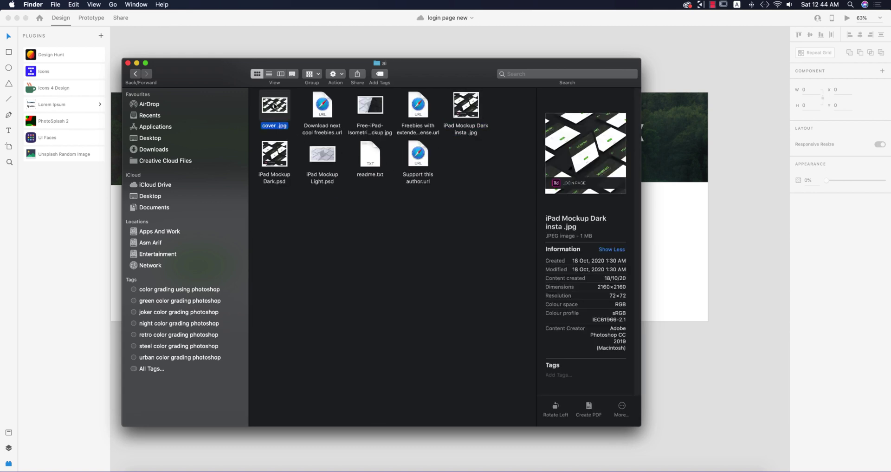
{"action": "left_click", "coordinate": [278, 165]}
{"action": "left_click", "coordinate": [373, 106]}
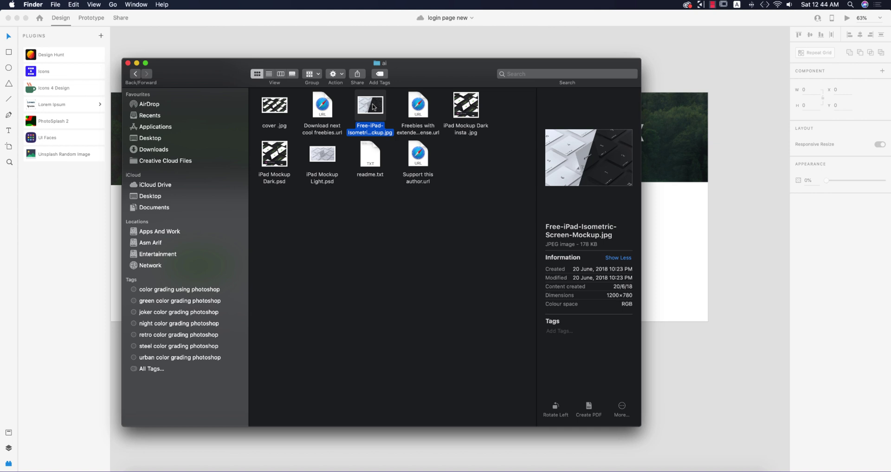
{"action": "left_click", "coordinate": [324, 161]}
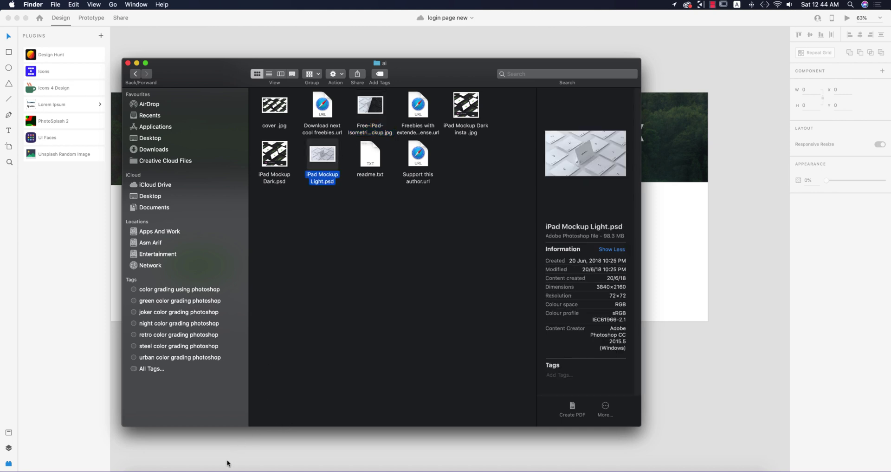
{"action": "left_click", "coordinate": [209, 468]}
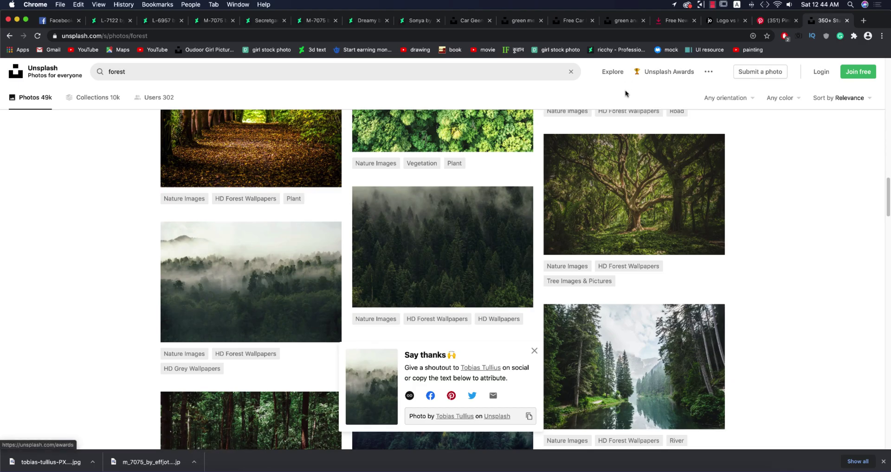
Step: Scroll through the mockupworldhq free iPad Pro & Apple Pencil mockup page, then minimize Chrome
{"action": "key", "text": "ctrl+shift+Tab"}
{"action": "key", "text": "ctrl+shift+Tab"}
{"action": "key", "text": "ctrl+shift+Tab"}
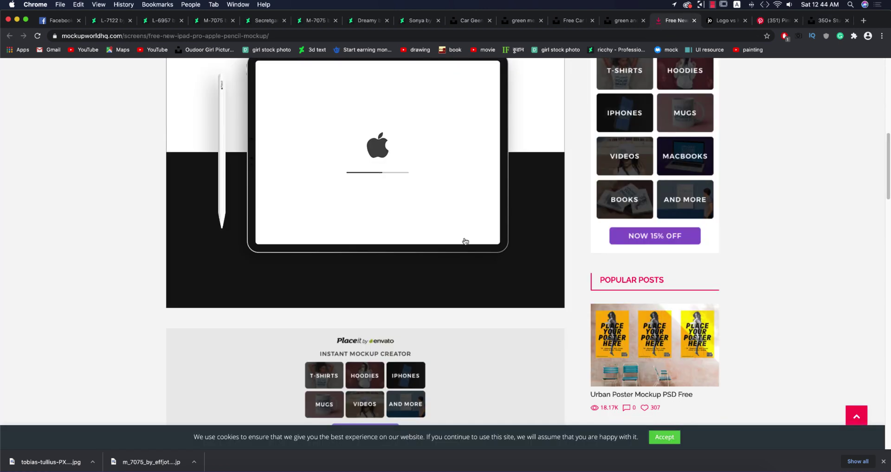
{"action": "scroll", "coordinate": [465, 240], "scroll_direction": "down", "scroll_amount": 4}
{"action": "scroll", "coordinate": [465, 240], "scroll_direction": "up", "scroll_amount": 14}
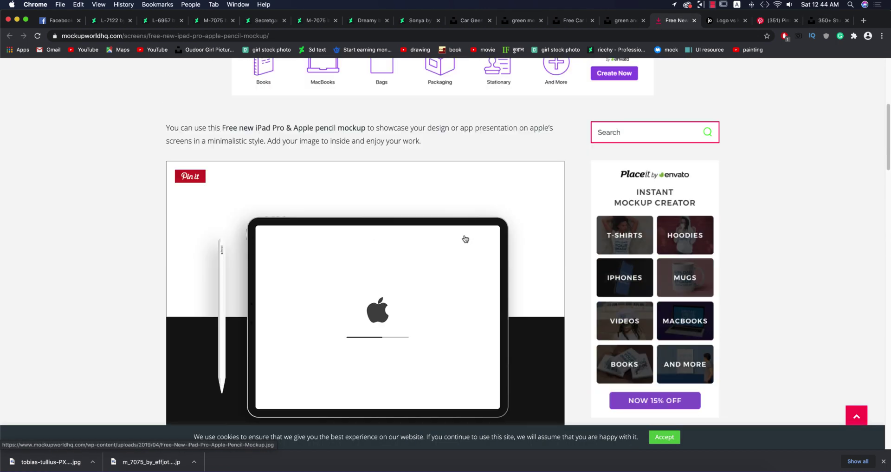
{"action": "scroll", "coordinate": [464, 234], "scroll_direction": "down", "scroll_amount": 10}
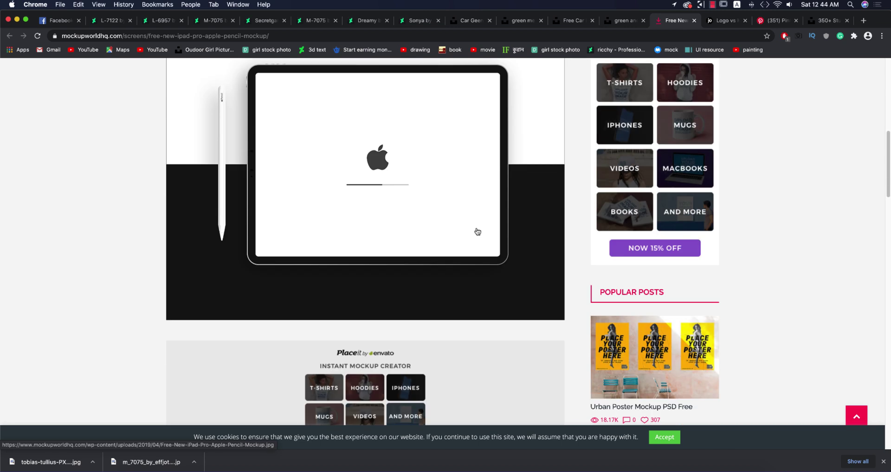
{"action": "left_click", "coordinate": [17, 20]}
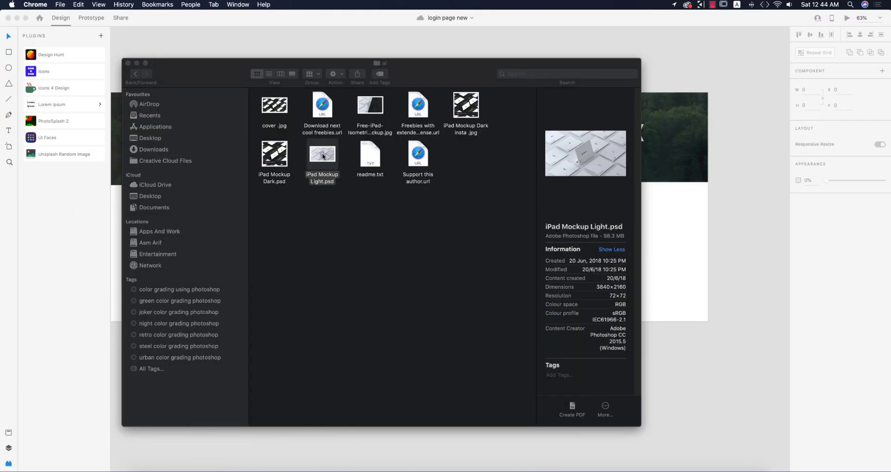
Step: Open iPad Mockup Light.psd from Finder in Adobe Photoshop 2020
{"action": "right_click", "coordinate": [324, 156]}
{"action": "mouse_move", "coordinate": [409, 166]}
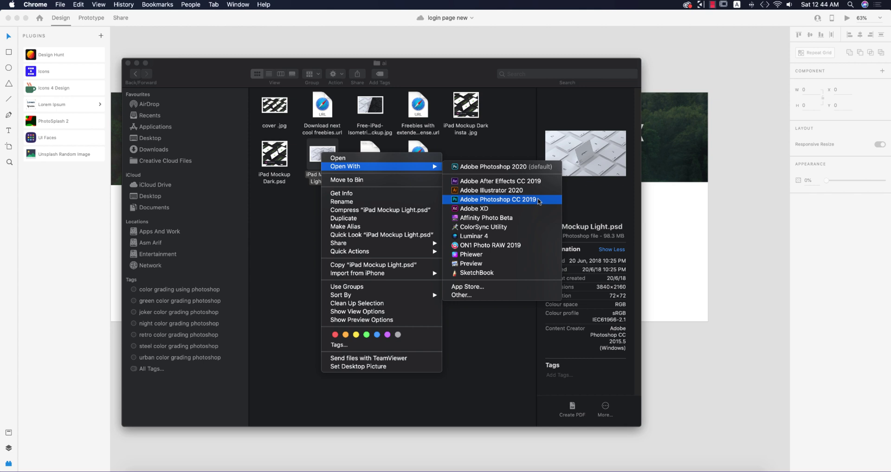
{"action": "left_click", "coordinate": [505, 167]}
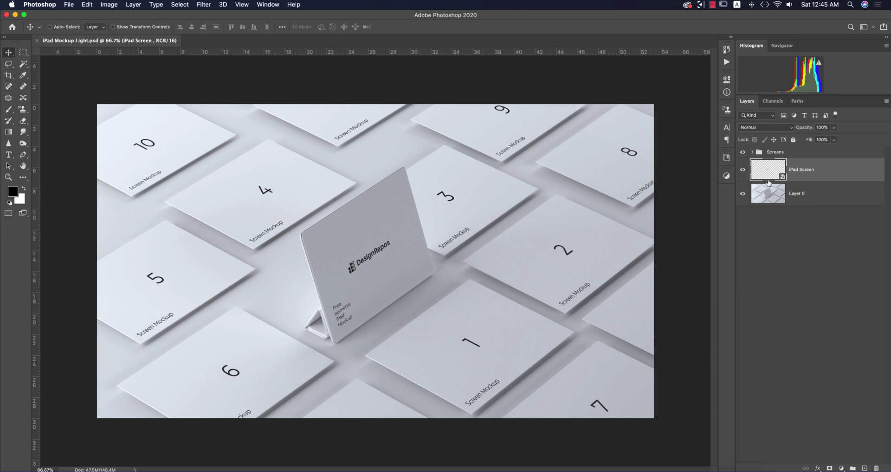
Step: Check the Screens and iPad Screen layers, then open the iPad Screen smart object without updating text and hide all its layers
{"action": "left_click", "coordinate": [743, 152]}
{"action": "left_click", "coordinate": [744, 153]}
{"action": "left_click", "coordinate": [743, 170]}
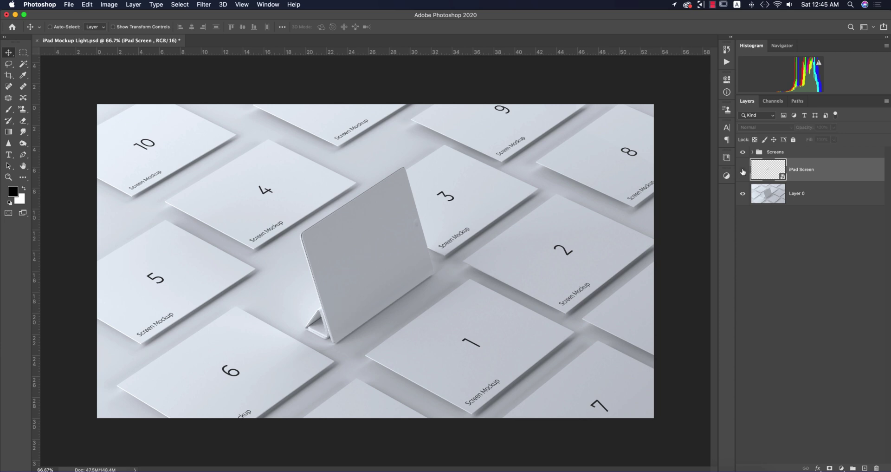
{"action": "left_click", "coordinate": [743, 171]}
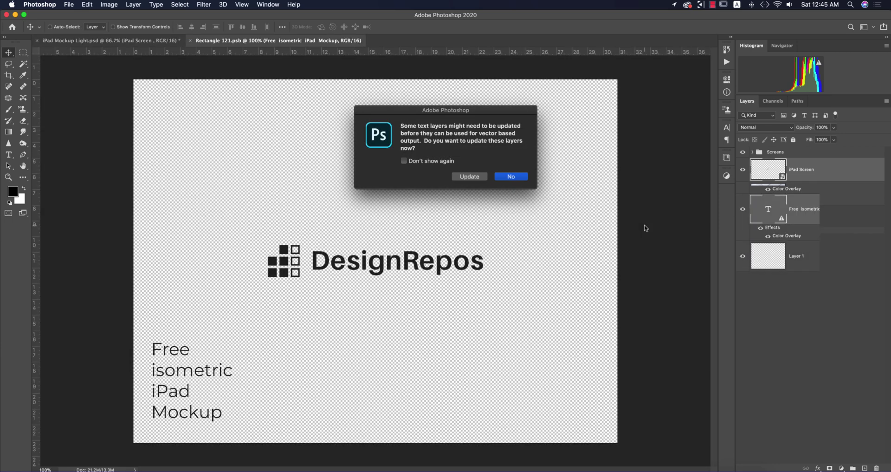
{"action": "left_click", "coordinate": [511, 176]}
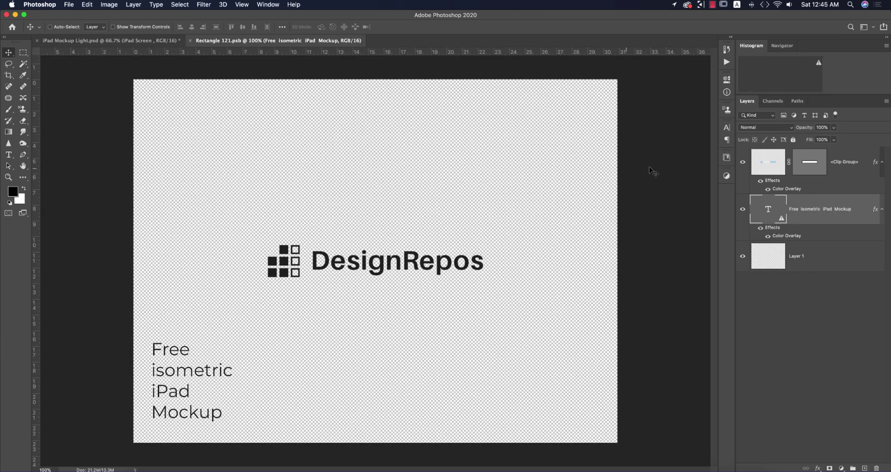
{"action": "left_click_drag", "start_coordinate": [742, 162], "coordinate": [741, 293]}
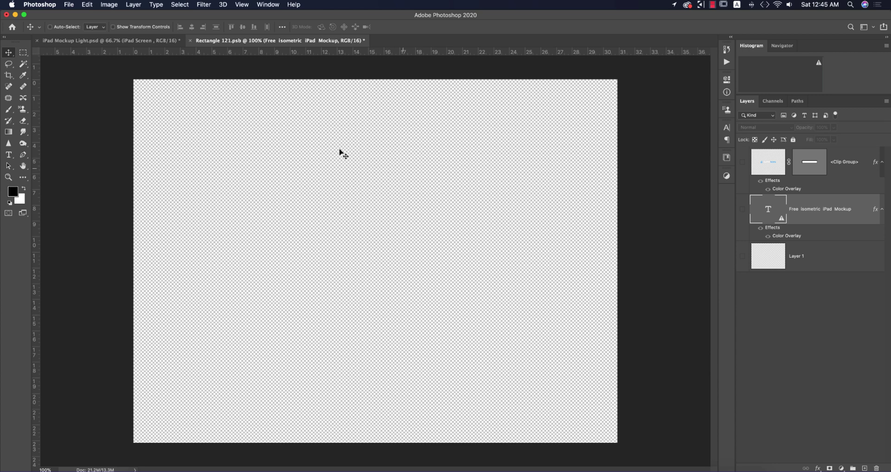
Step: Place 'iPad Pro 10.5in – 1.png' from the 23-10-2020 folder as an embedded image
{"action": "left_click", "coordinate": [69, 4]}
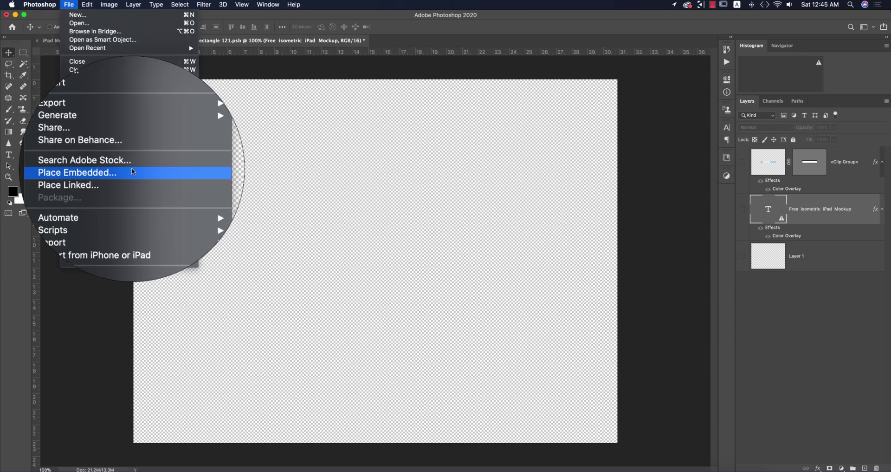
{"action": "left_click", "coordinate": [221, 175]}
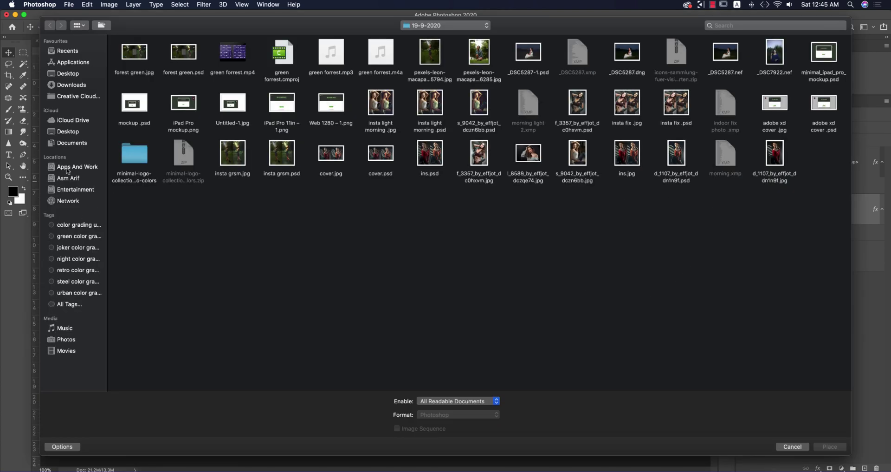
{"action": "left_click", "coordinate": [67, 171]}
{"action": "double_click", "coordinate": [138, 54]}
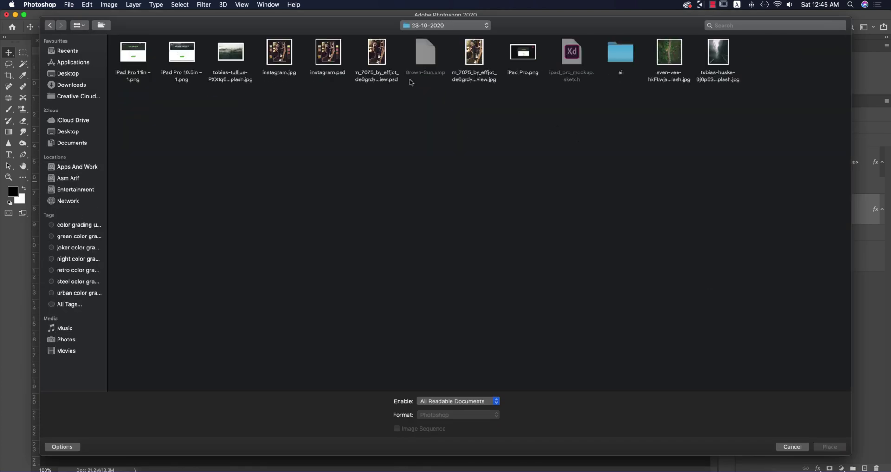
{"action": "left_click", "coordinate": [182, 56]}
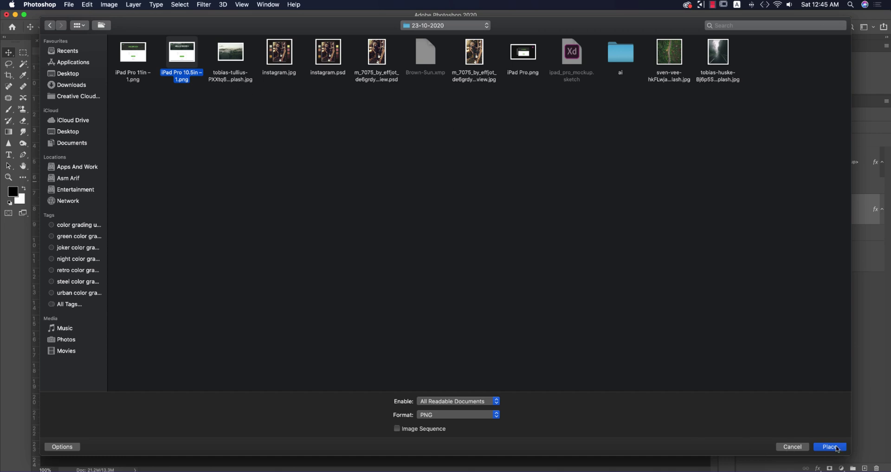
{"action": "left_click", "coordinate": [837, 448]}
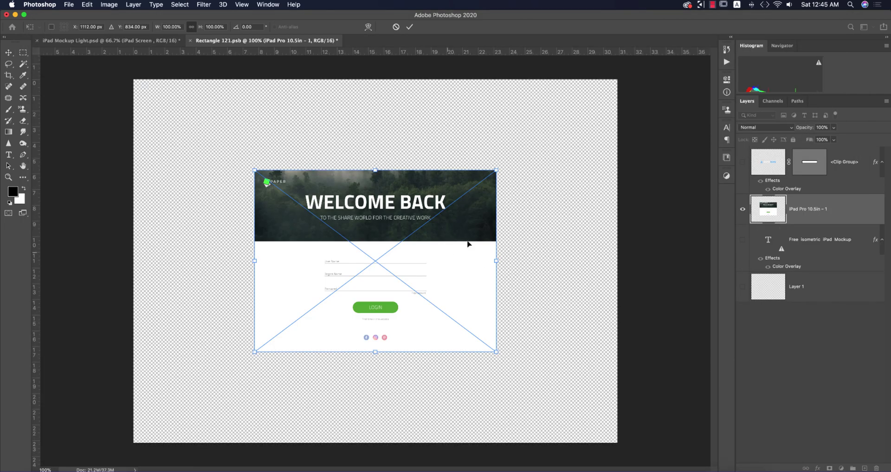
Step: Stretch the login image to fill the canvas, commit it and save the smart object
{"action": "left_click_drag", "start_coordinate": [495, 264], "coordinate": [618, 261]}
{"action": "left_click_drag", "start_coordinate": [231, 260], "coordinate": [134, 260]}
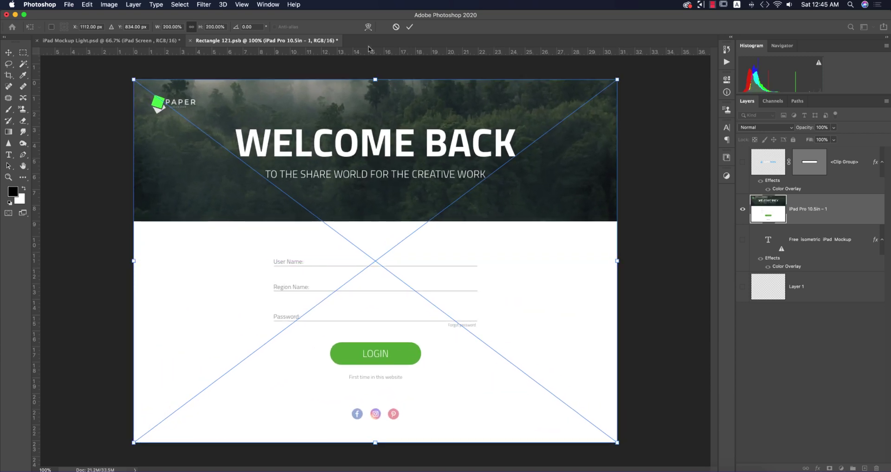
{"action": "left_click", "coordinate": [410, 27]}
{"action": "key", "text": "super+s"}
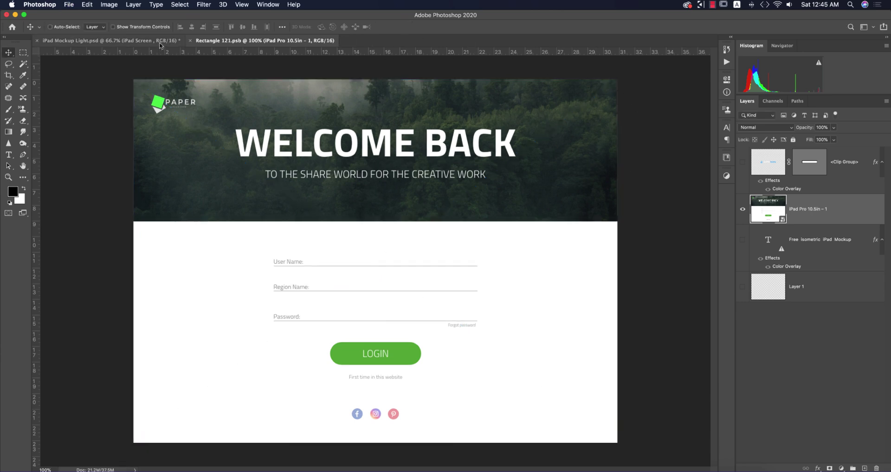
{"action": "left_click", "coordinate": [161, 41]}
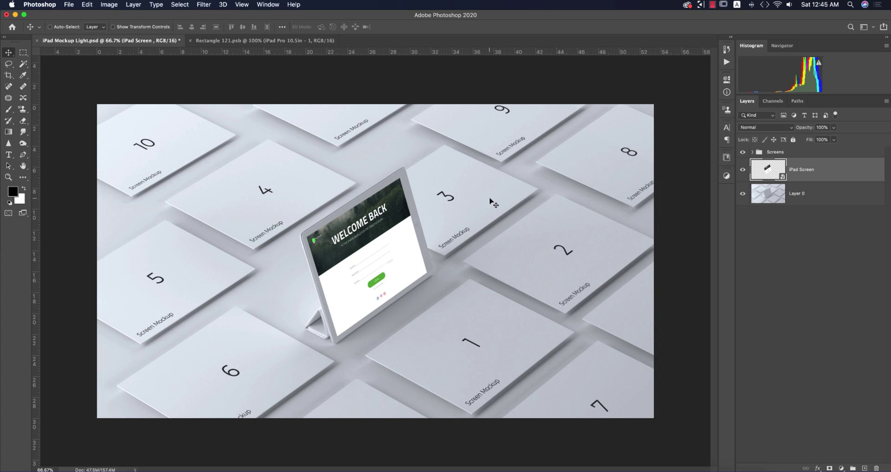
Step: Check the Screens group's visibility, then select it and expand it to list Screen 1–13
{"action": "left_click", "coordinate": [742, 151]}
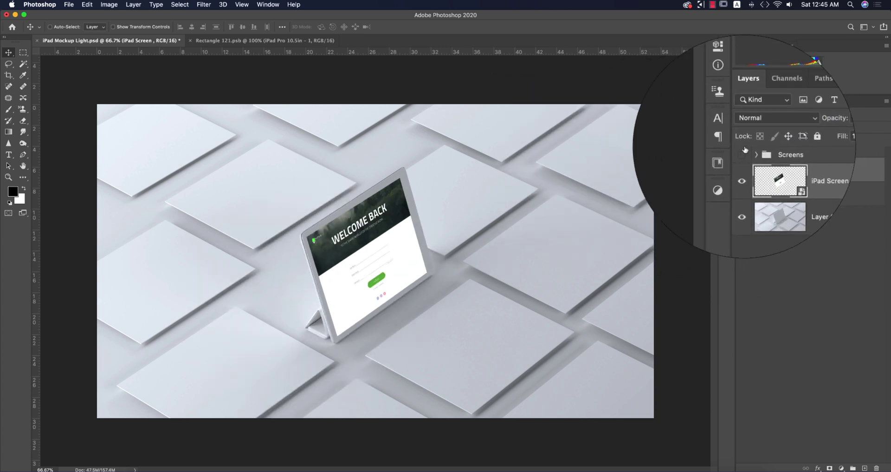
{"action": "left_click", "coordinate": [745, 152]}
{"action": "left_click", "coordinate": [752, 155]}
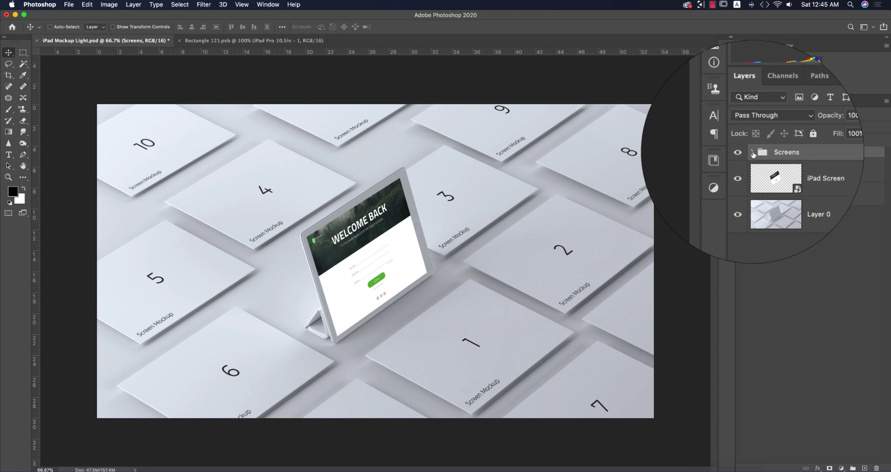
{"action": "left_click", "coordinate": [753, 152]}
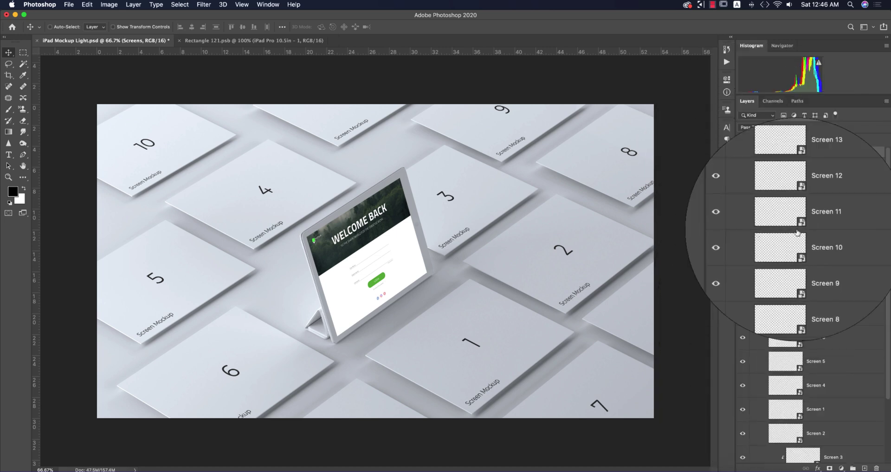
Step: Open Screen 12's smart object, hide its '12' and 'Screen Mockup' text, and place the iPad Pro 10.5in – 1 image
{"action": "double_click", "coordinate": [800, 201]}
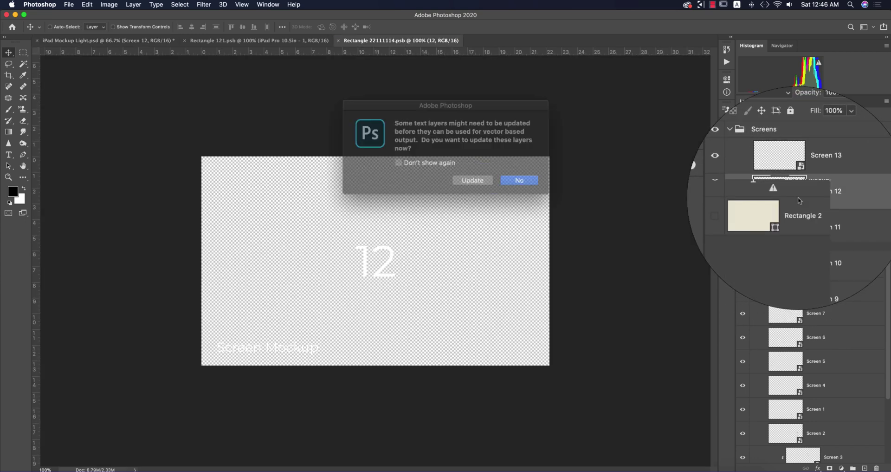
{"action": "left_click", "coordinate": [518, 179]}
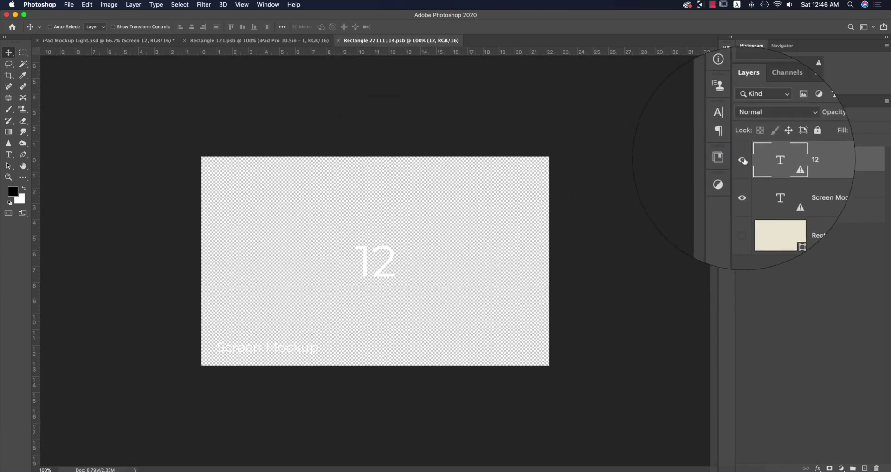
{"action": "left_click_drag", "start_coordinate": [743, 159], "coordinate": [743, 184]}
{"action": "left_click", "coordinate": [69, 4]}
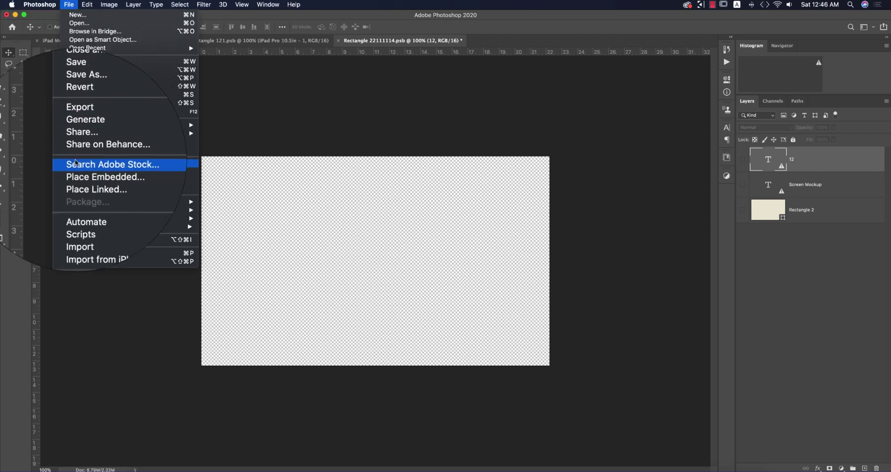
{"action": "left_click", "coordinate": [95, 171]}
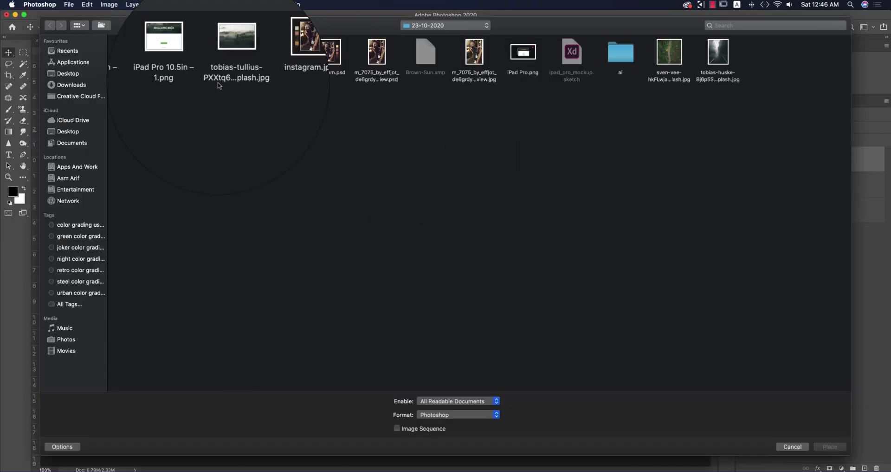
{"action": "double_click", "coordinate": [182, 53]}
Step: Enlarge the login image to cover the Screen 12 canvas and commit it
{"action": "left_click_drag", "start_coordinate": [376, 351], "coordinate": [376, 365]}
{"action": "left_click_drag", "start_coordinate": [376, 169], "coordinate": [381, 153]}
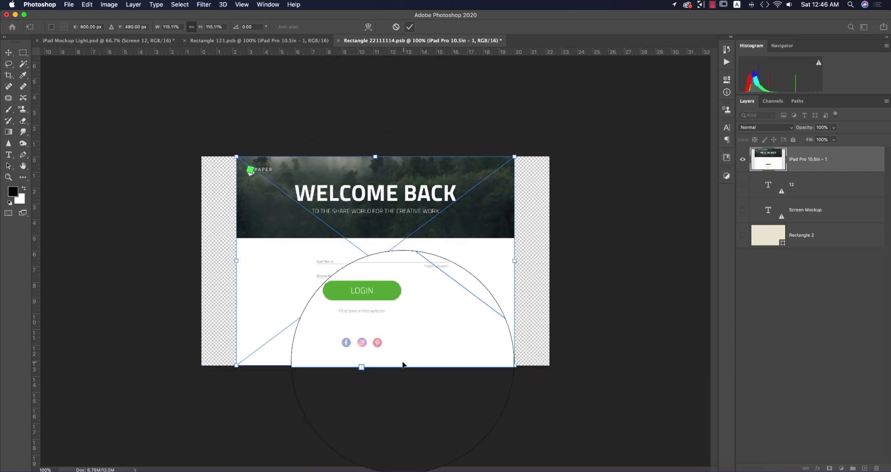
{"action": "left_click_drag", "start_coordinate": [375, 365], "coordinate": [366, 420]}
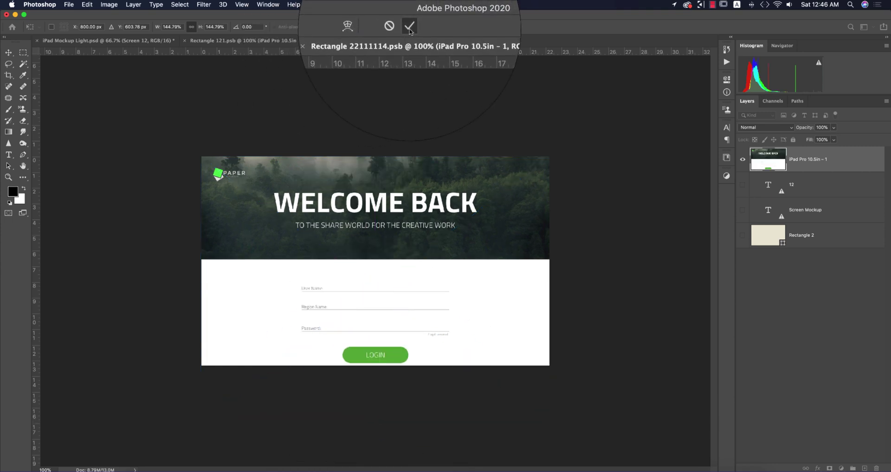
{"action": "left_click", "coordinate": [409, 27]}
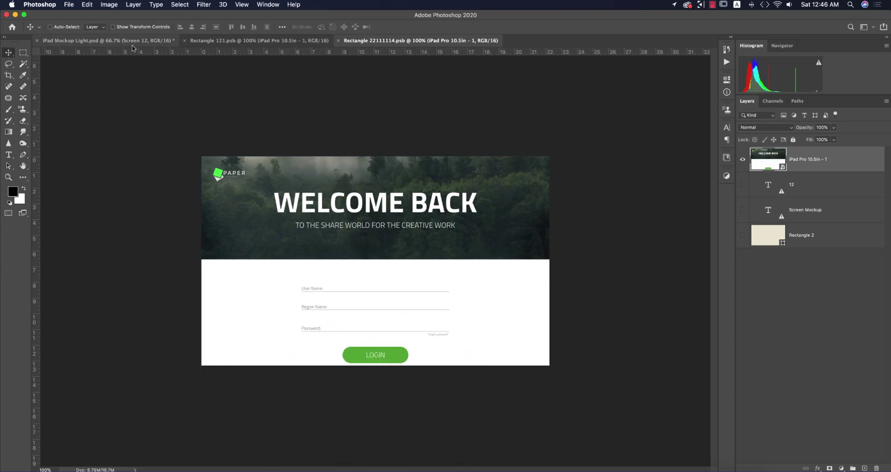
{"action": "left_click", "coordinate": [133, 42]}
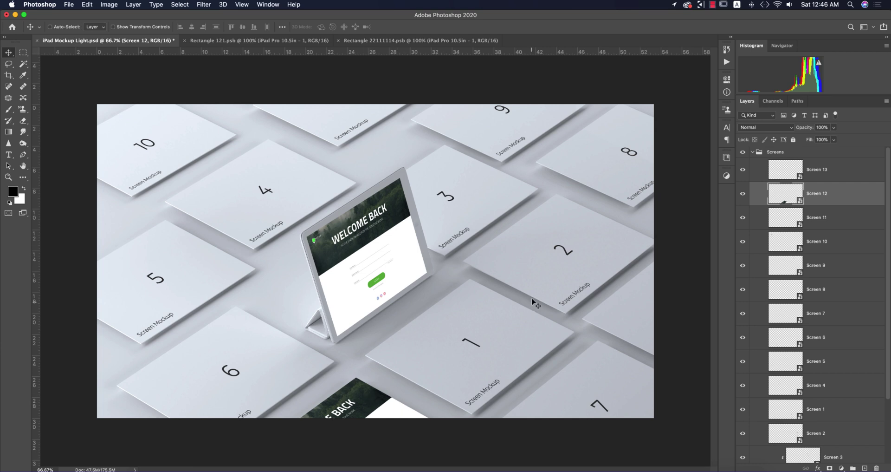